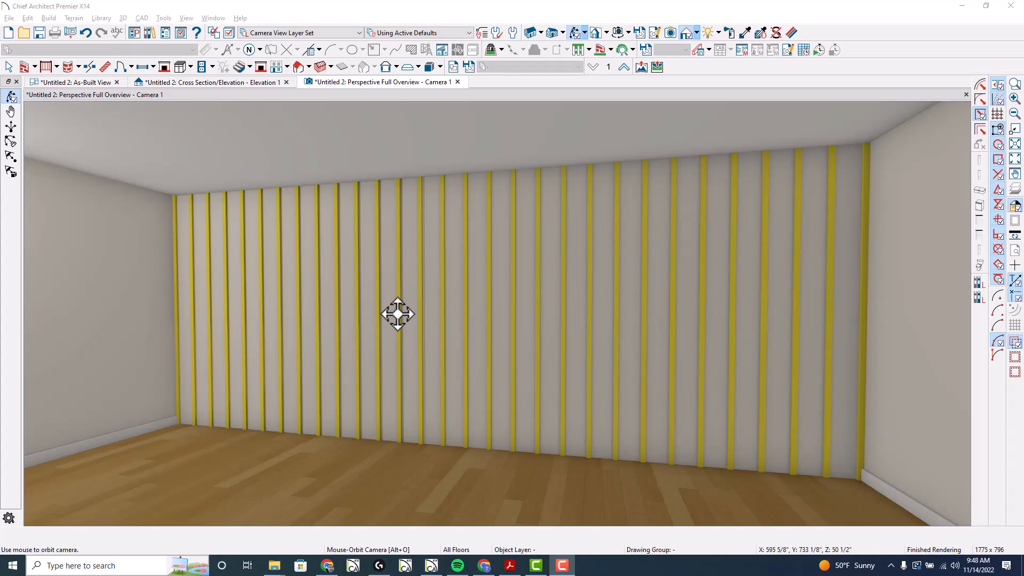
- Delete the yellow-slat cabinet covering the back wall
click(397, 312)
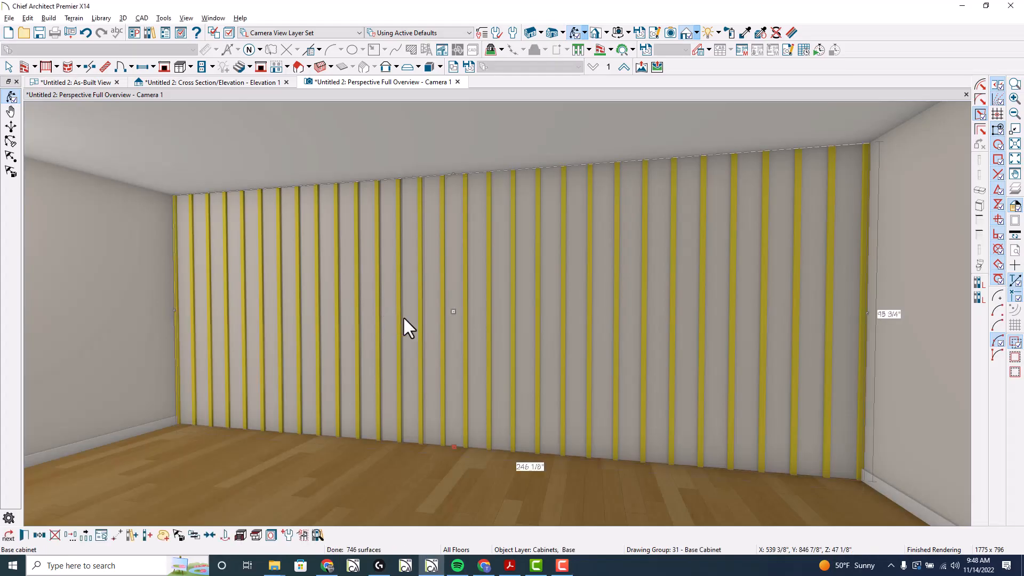
key(Delete)
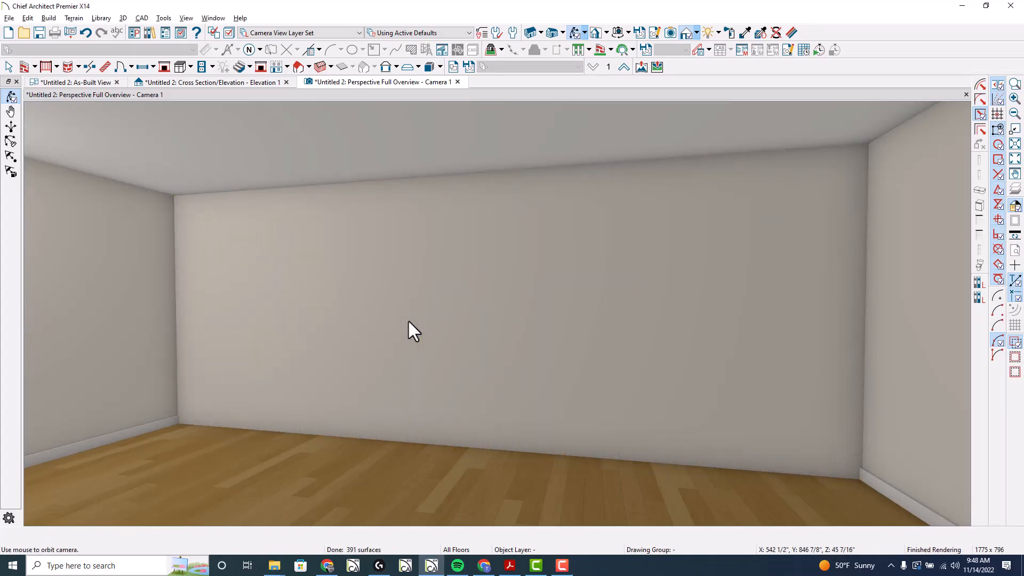
- Open the back wall's specification and make sure No Room Moldings Interior is enabled
click(407, 319)
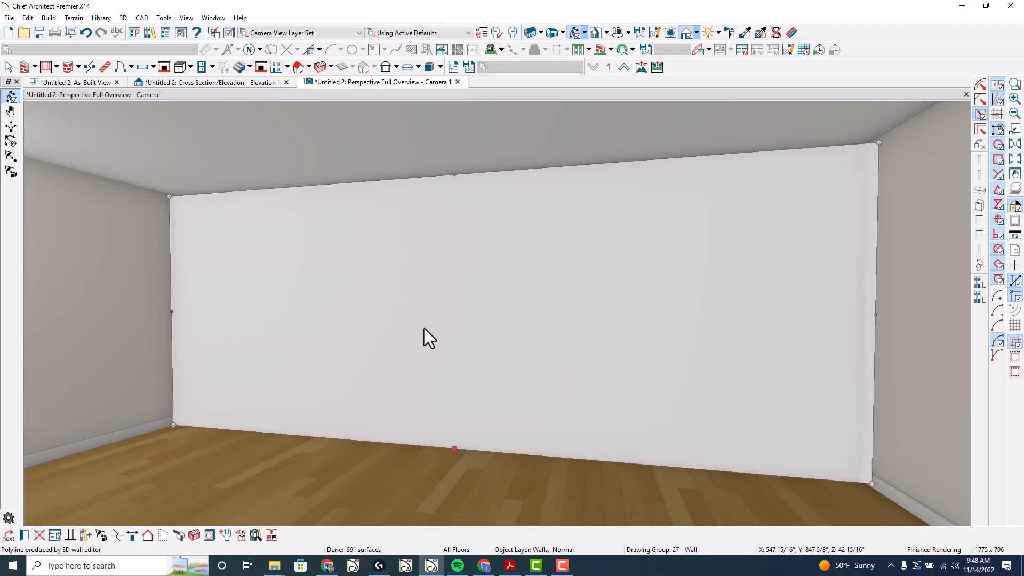
double_click(424, 328)
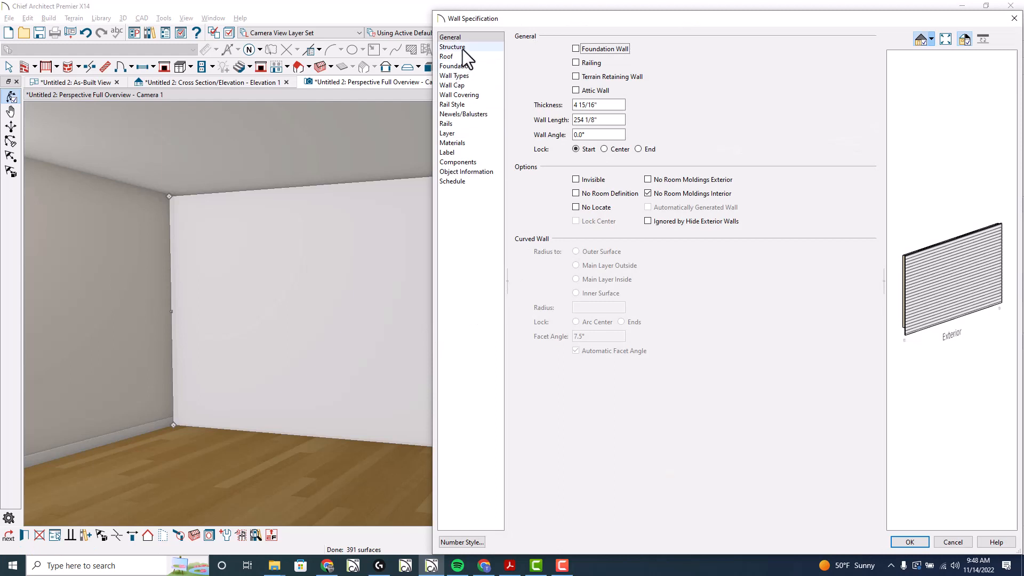
click(649, 193)
click(916, 546)
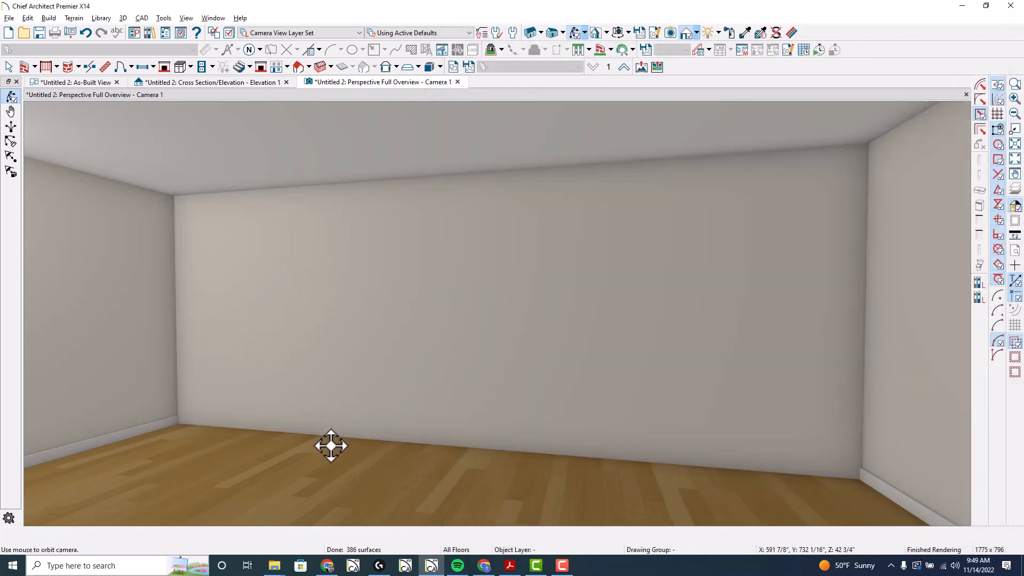
- Place a base cabinet near the middle of the back wall
click(179, 68)
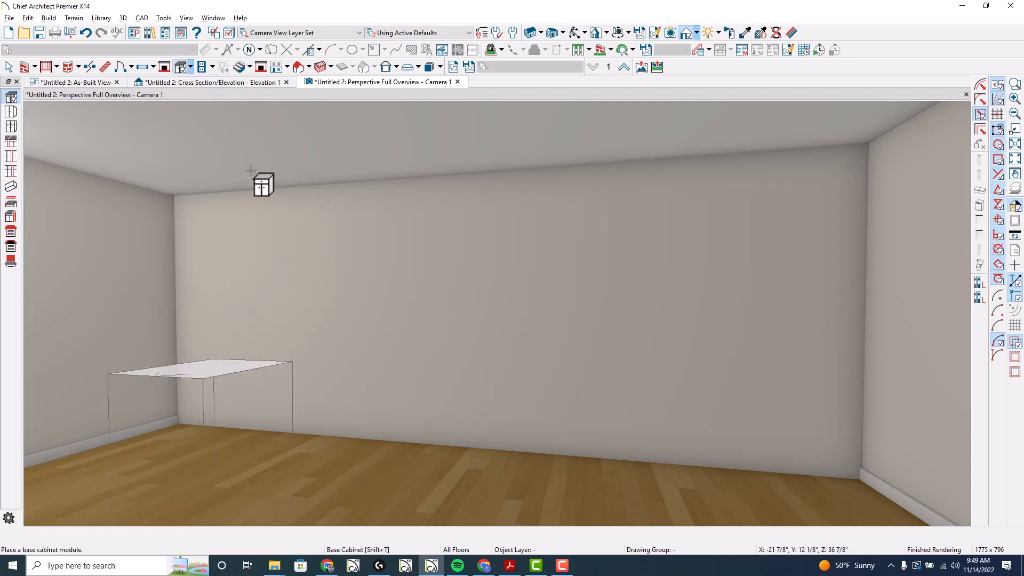
click(475, 368)
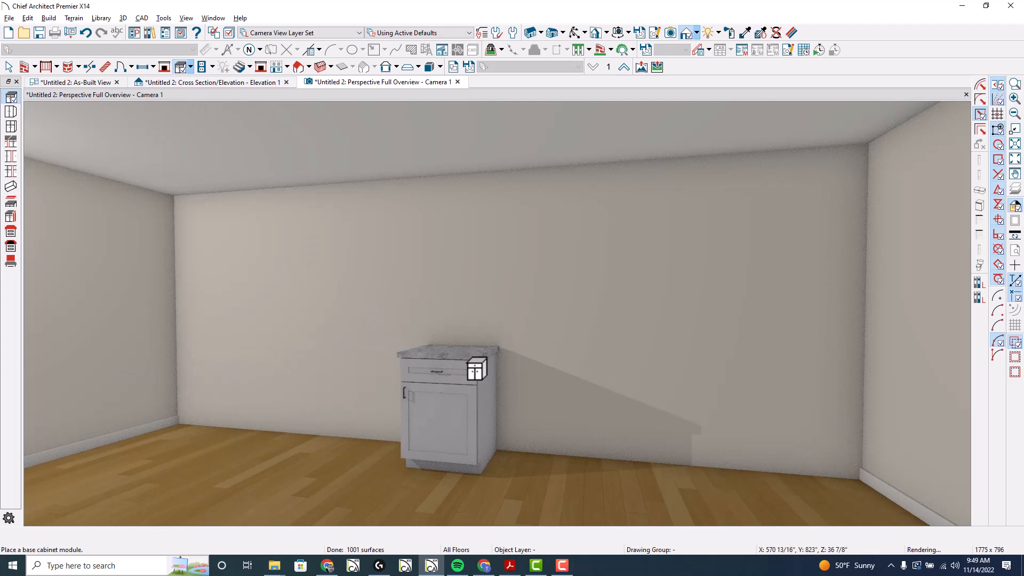
key(Escape)
- Open the new base cabinet's specification and turn off its countertop and toe kick
click(449, 401)
double_click(445, 401)
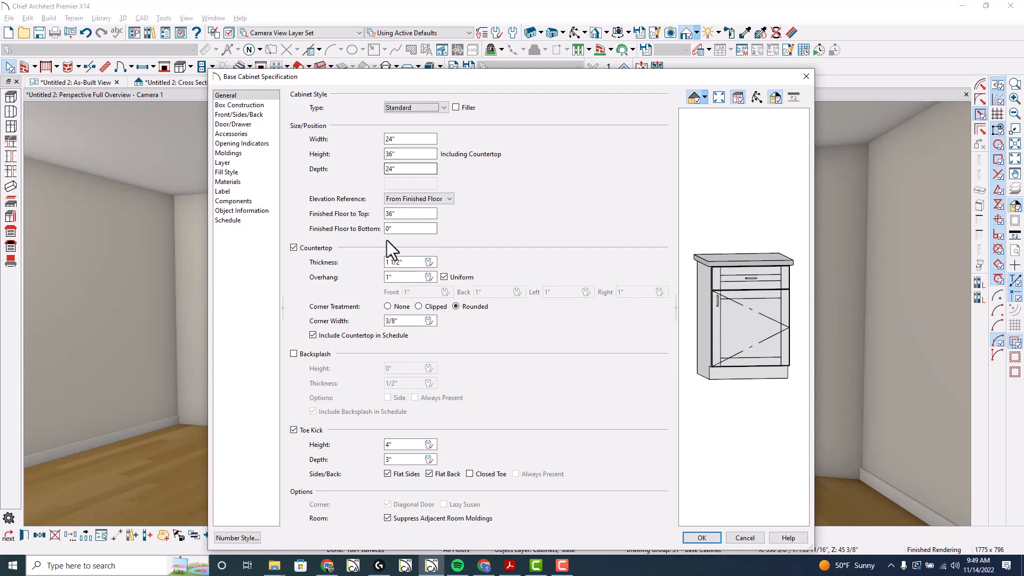
click(327, 248)
click(308, 430)
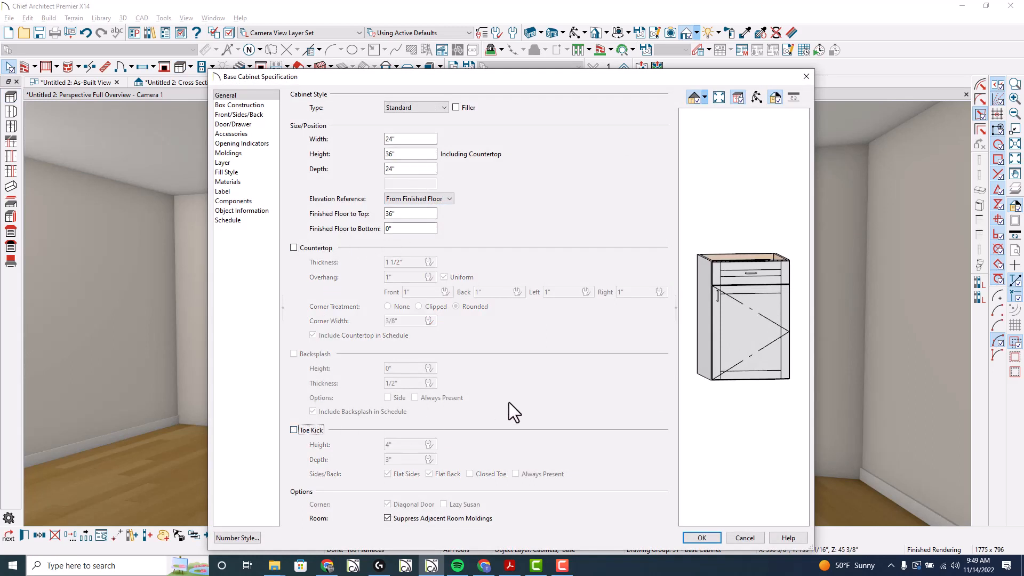
- Delete the drawer and door from the cabinet's front, leaving a single opening
click(737, 276)
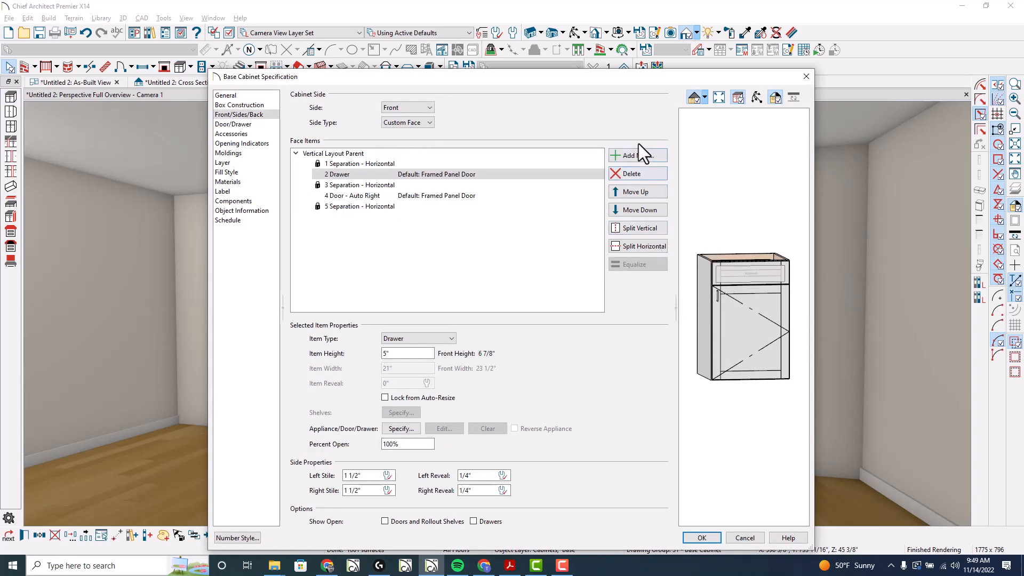
click(635, 175)
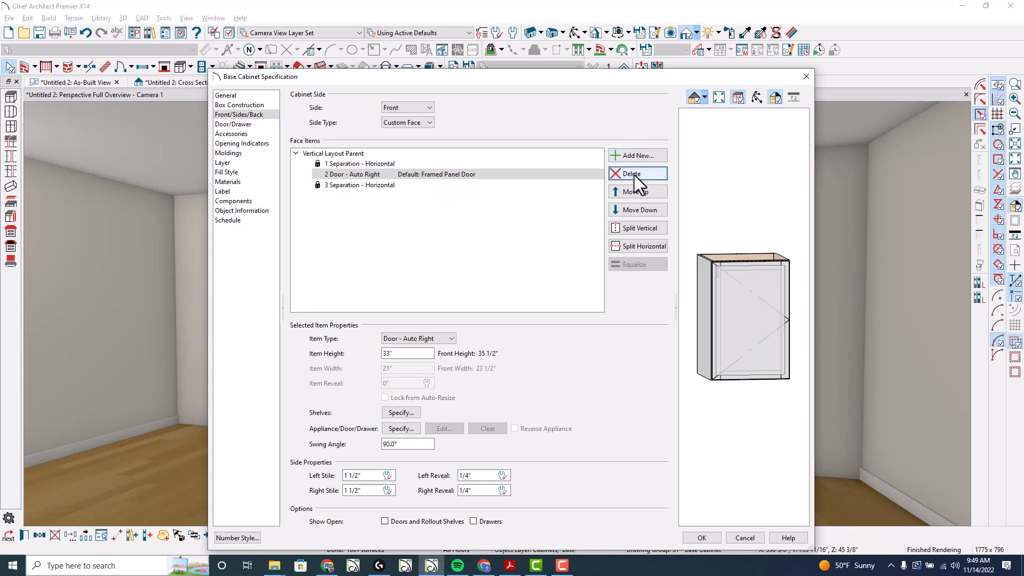
click(625, 175)
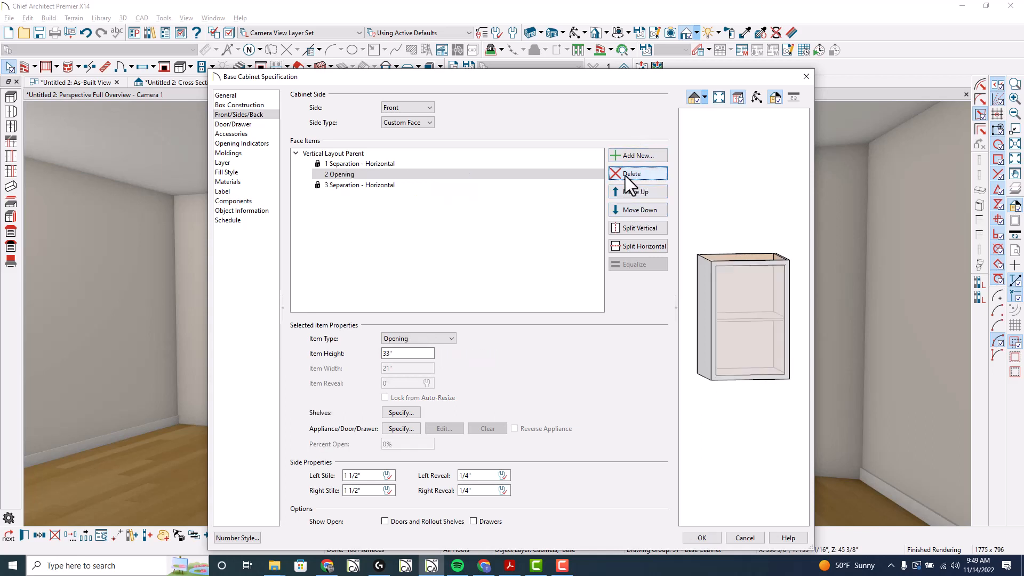
- Set the side type of the cabinet's back to None
click(416, 107)
click(411, 127)
click(419, 122)
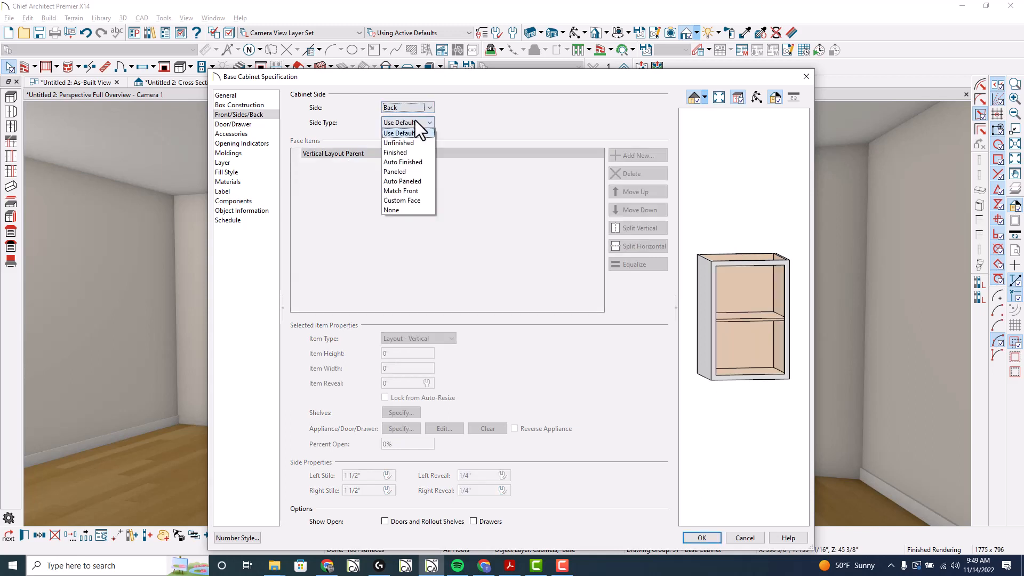
click(408, 210)
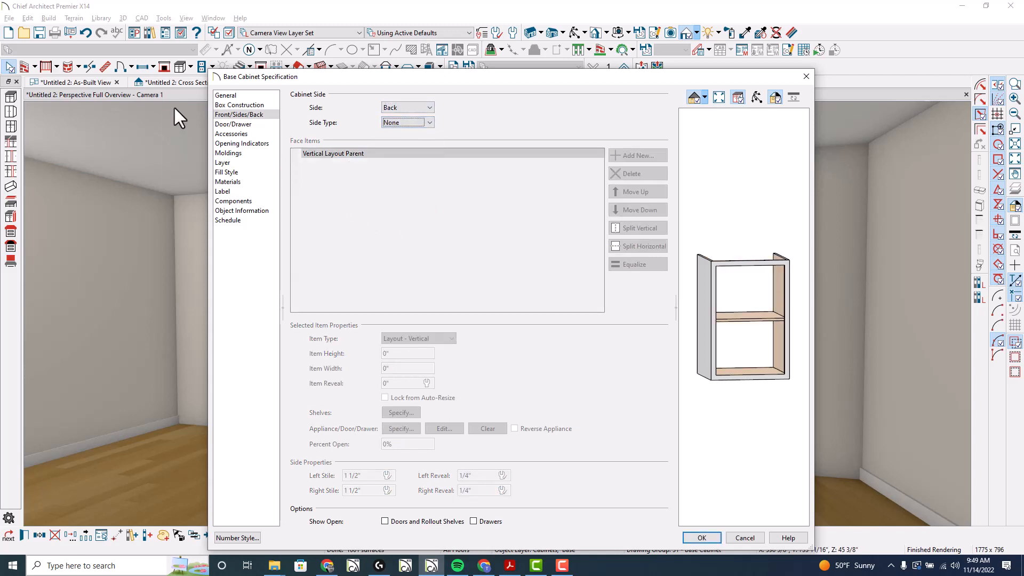
- Set the cabinet's depth to 3/4"
click(226, 95)
drag(411, 170, 316, 170)
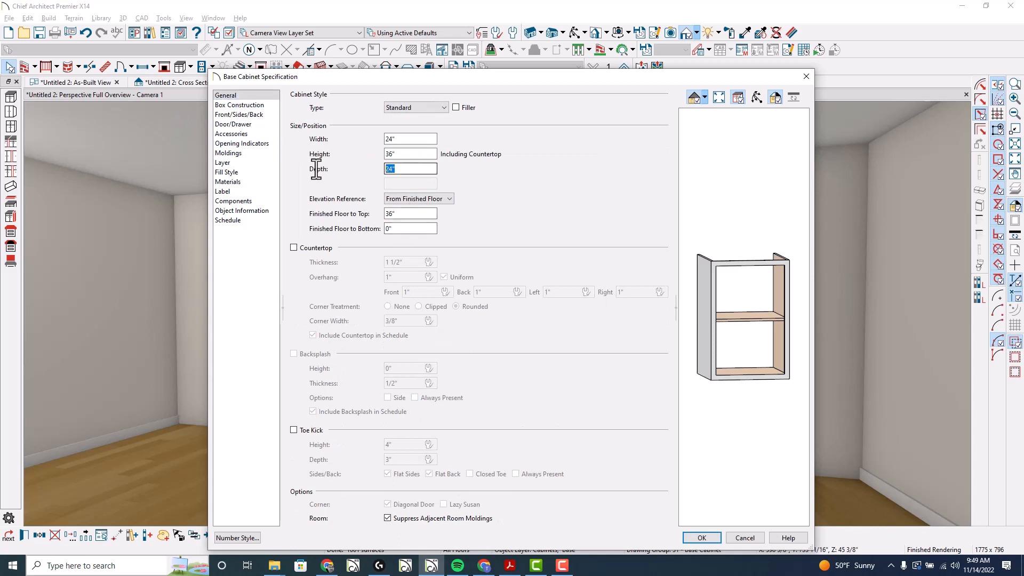
text(3/4)
key(Tab)
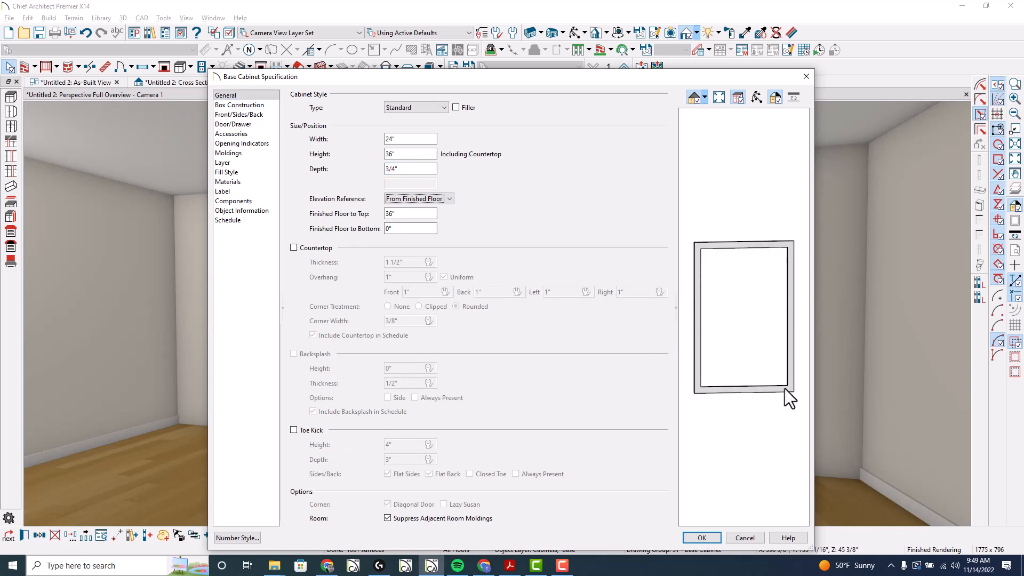
- Delete both horizontal separations from the cabinet's front, leaving only the opening between the stiles
click(234, 115)
click(400, 107)
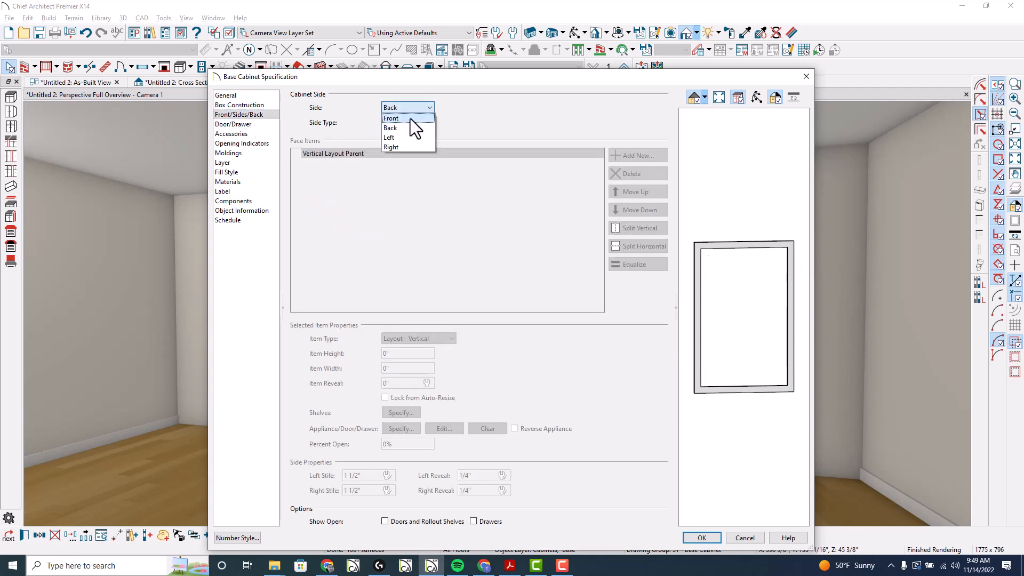
click(411, 118)
click(370, 165)
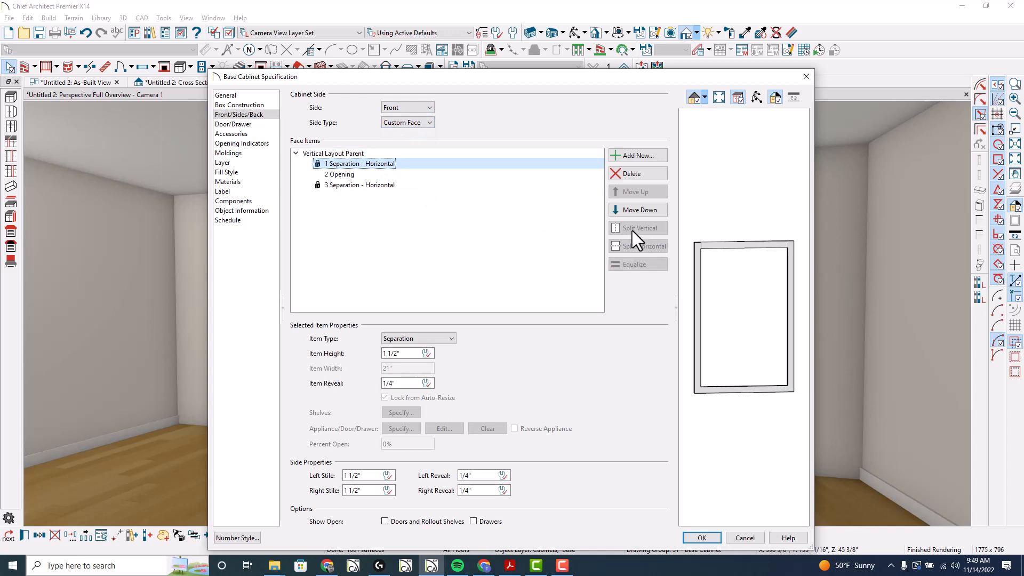
click(626, 174)
click(382, 176)
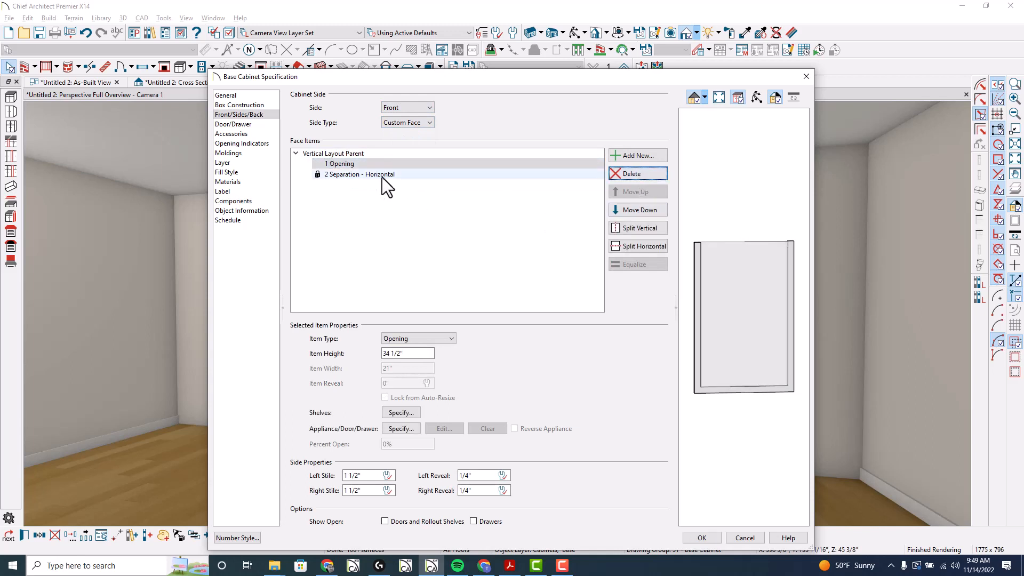
click(643, 174)
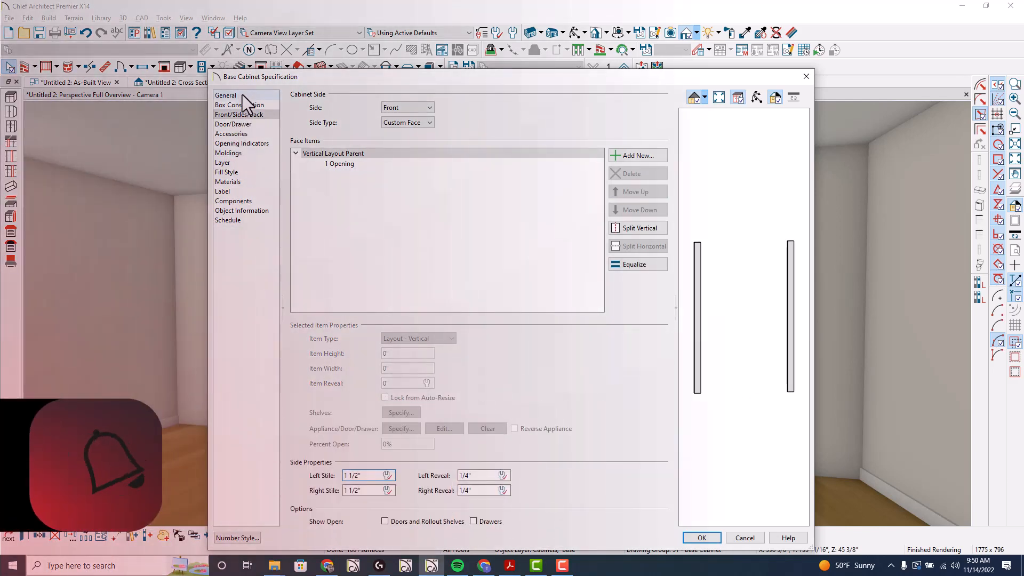
- Set the framed box construction's separation to 3" and accept the cabinet specification
click(242, 95)
click(242, 106)
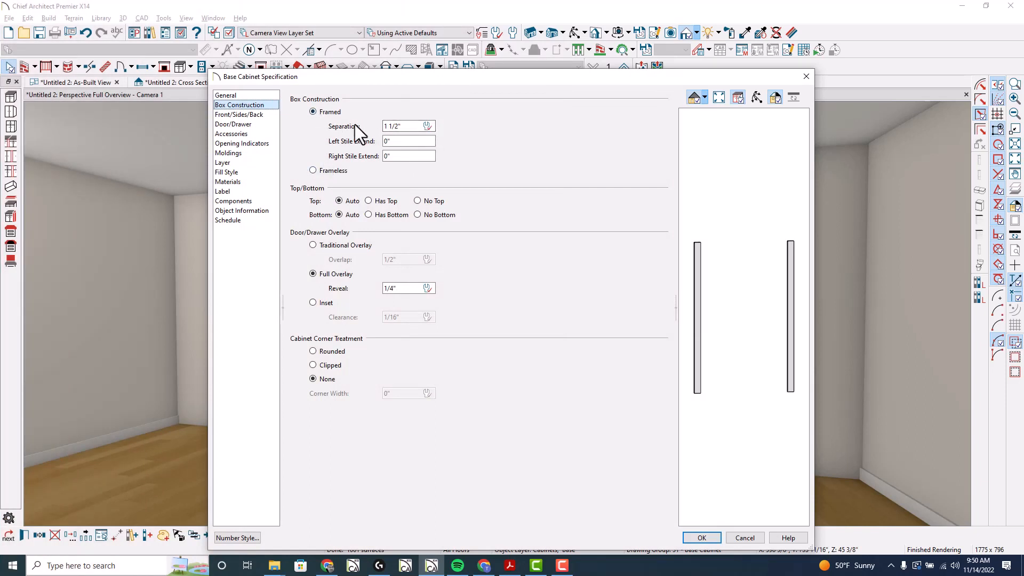
double_click(405, 126)
text(3)
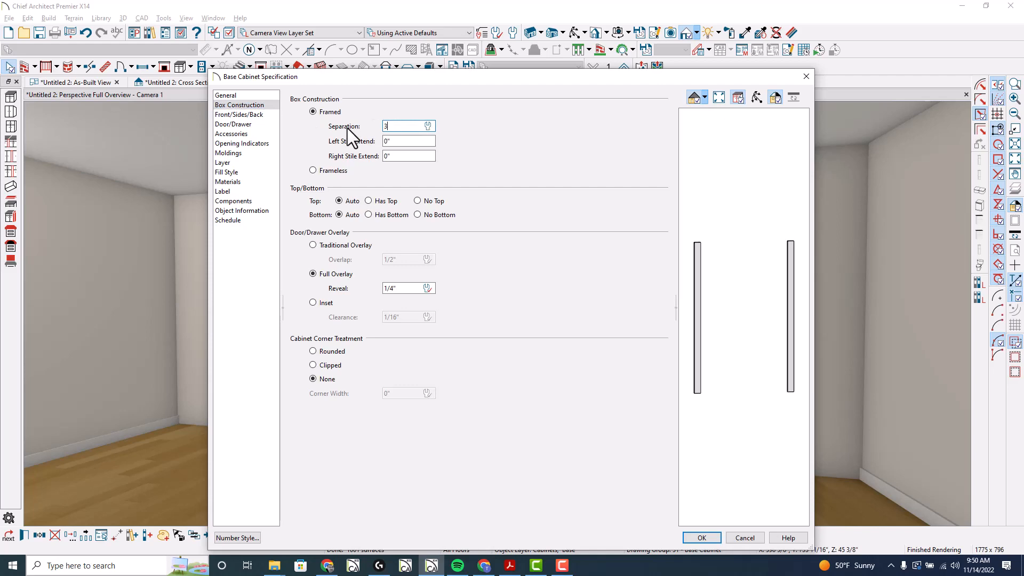
key(Tab)
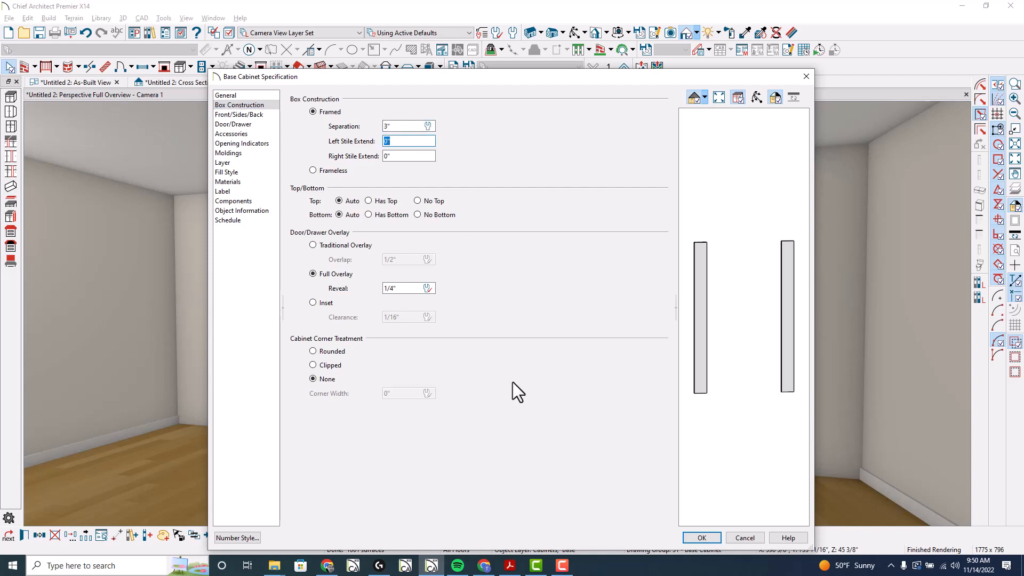
click(696, 535)
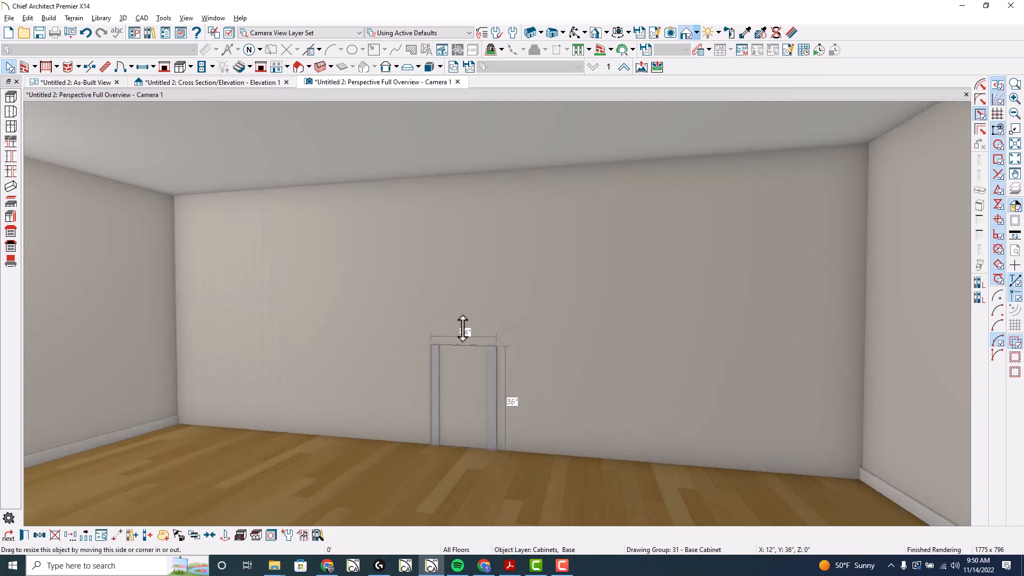
- Stretch the cabinet up to the ceiling and across the full back wall, 95 3/4" high and 246 1/8" wide
drag(464, 330, 472, 161)
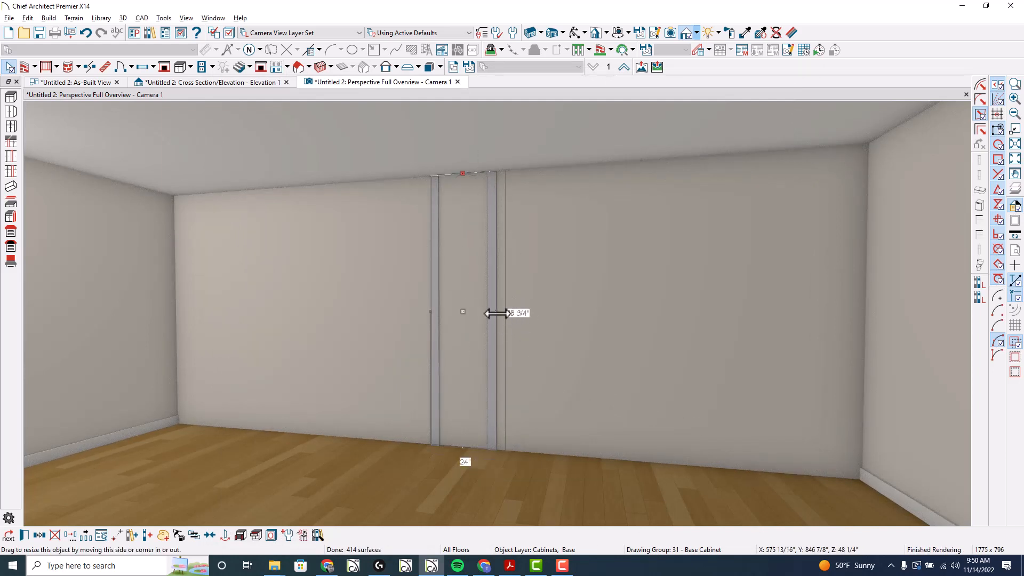
drag(462, 314, 876, 338)
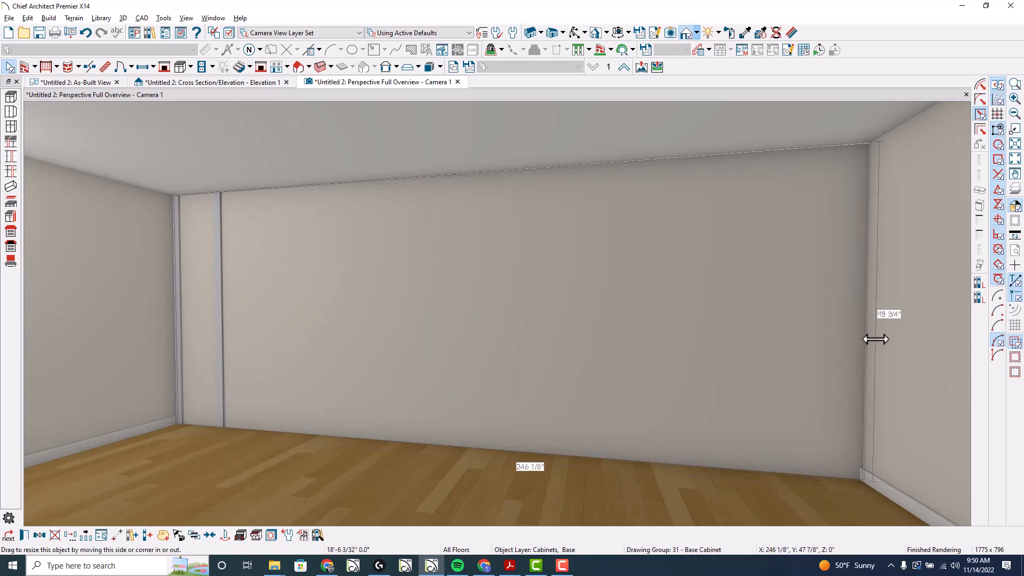
- Split the stretched cabinet's front opening vertically, then keep splitting the first opening until the layout has seven openings
double_click(562, 342)
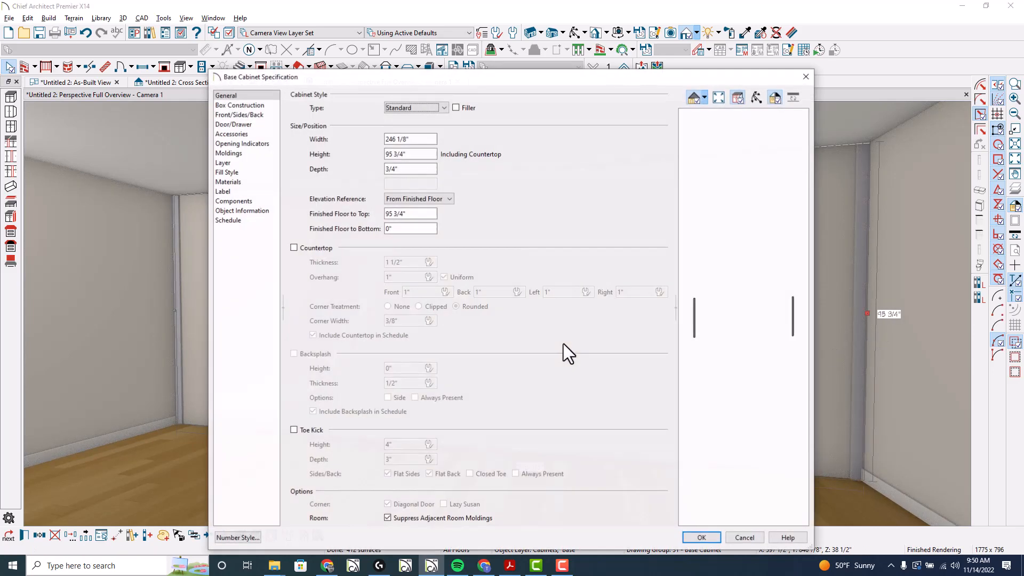
click(240, 115)
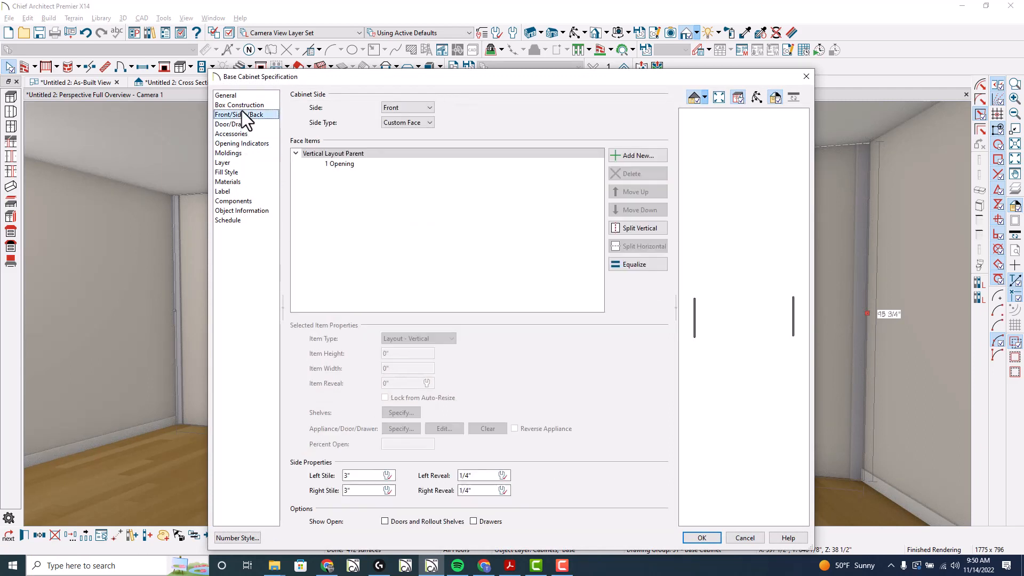
click(401, 165)
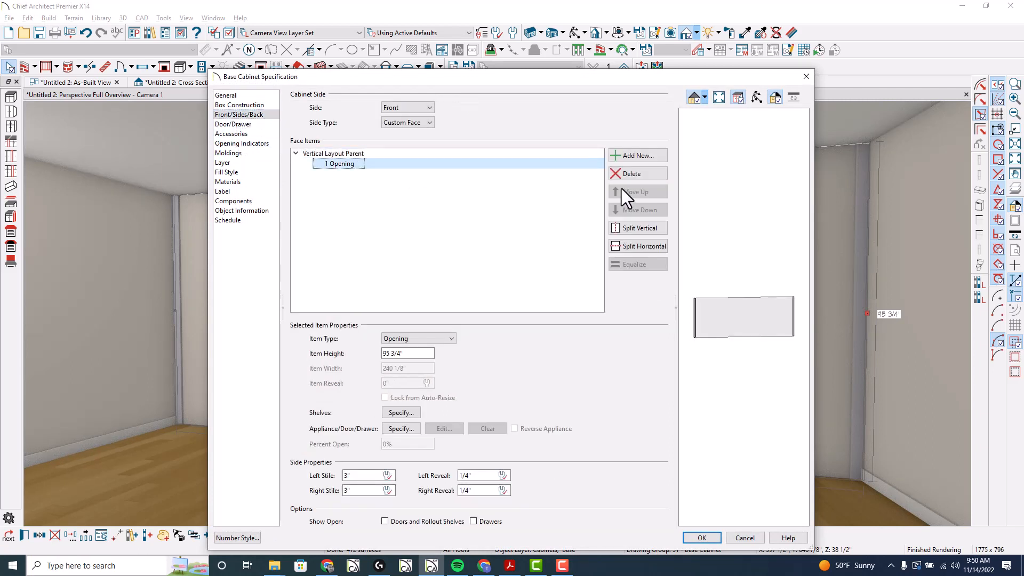
click(642, 228)
click(402, 175)
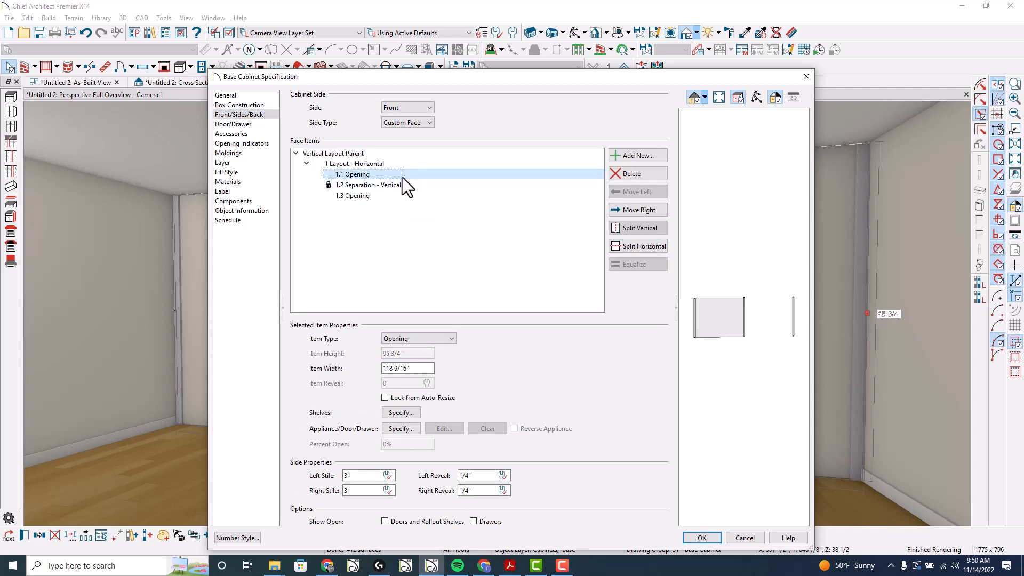
click(635, 228)
click(636, 228)
click(635, 228)
click(636, 229)
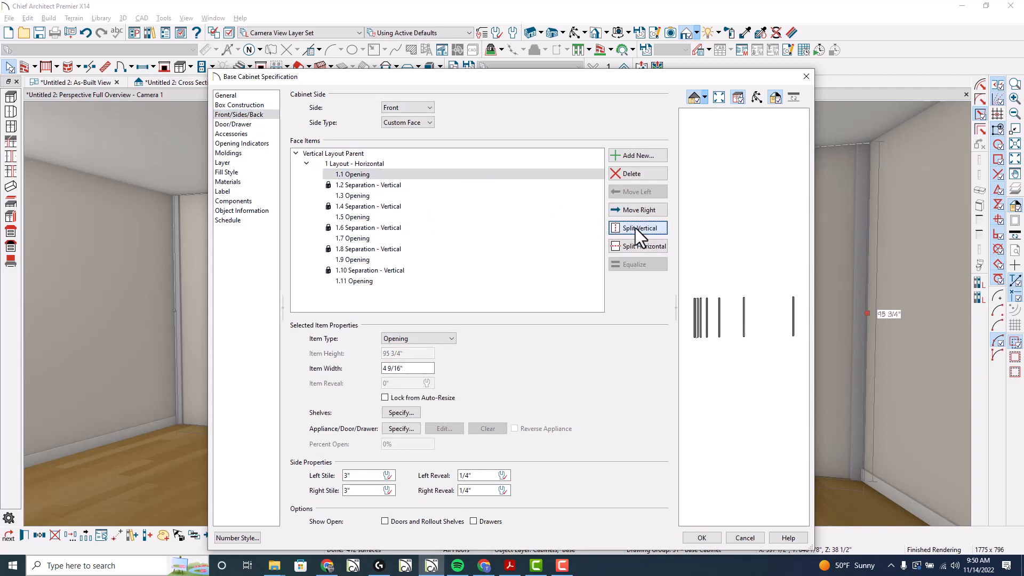
click(635, 228)
- Split the last opening vertically several times and equalize all openings in the horizontal layout
click(401, 302)
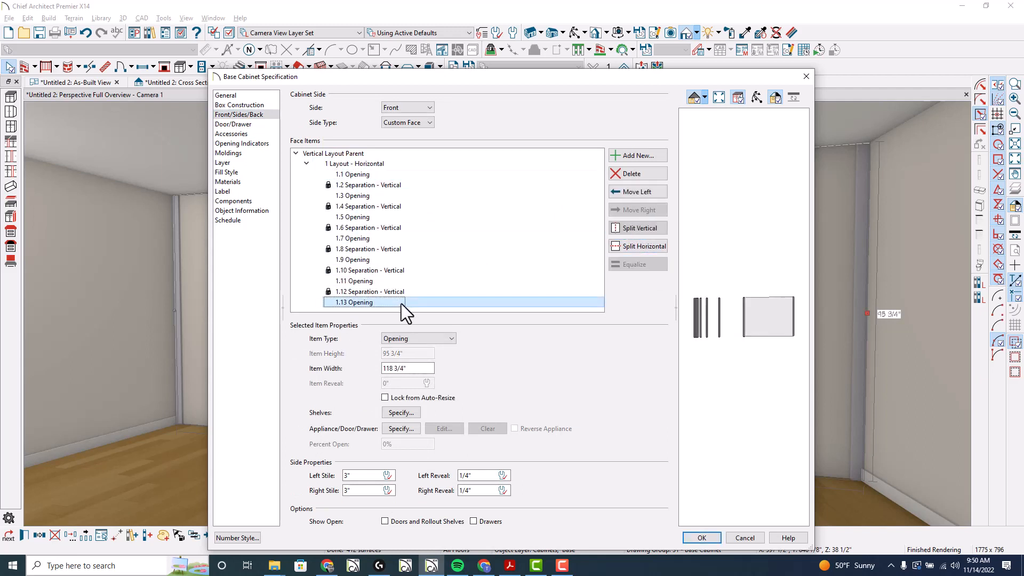
click(637, 229)
click(637, 229)
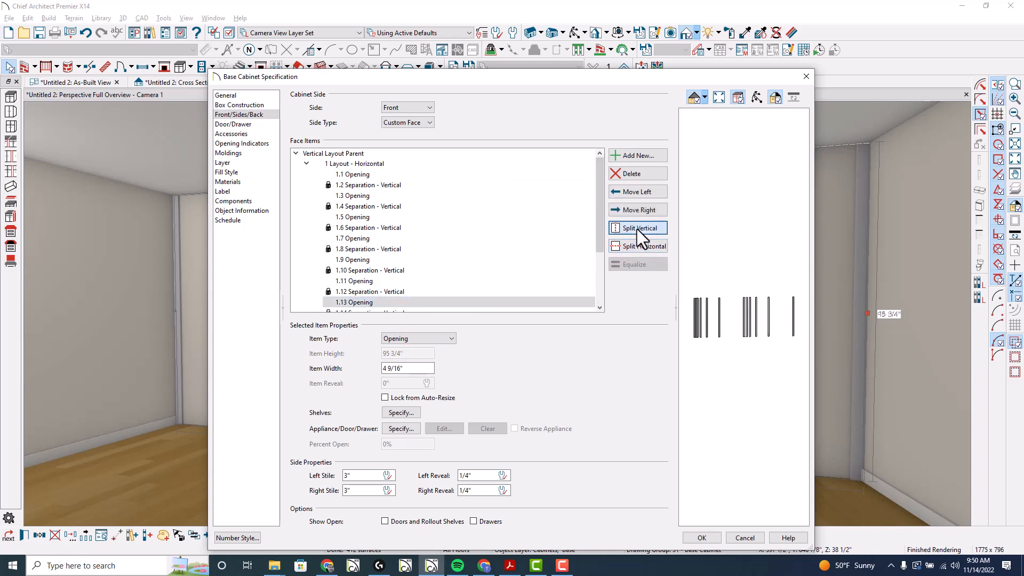
click(637, 229)
click(408, 165)
click(627, 263)
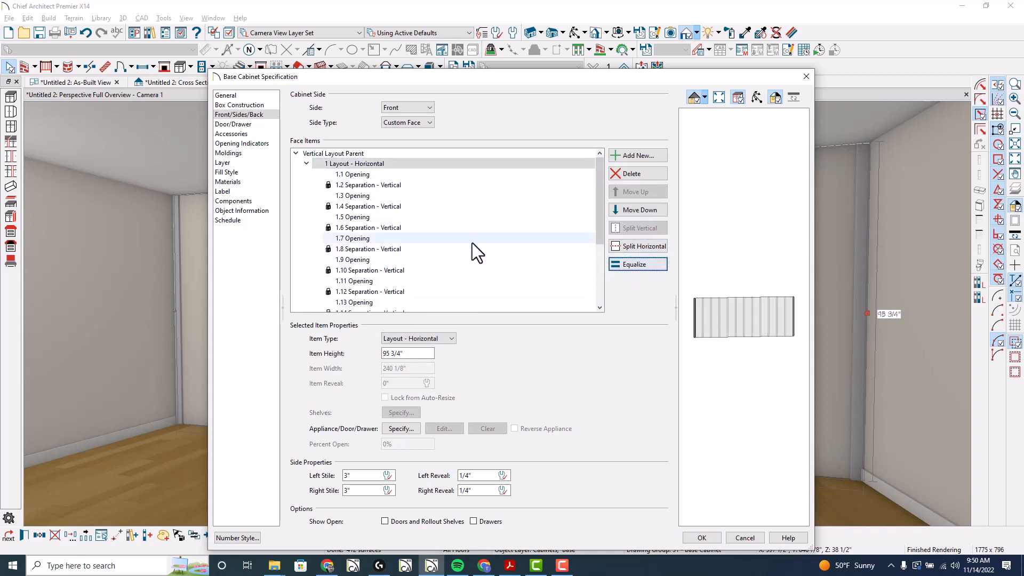
- Split the first opening, the last opening and opening 1.19 vertically twice each, and equalize the horizontal layout
click(410, 175)
double_click(643, 229)
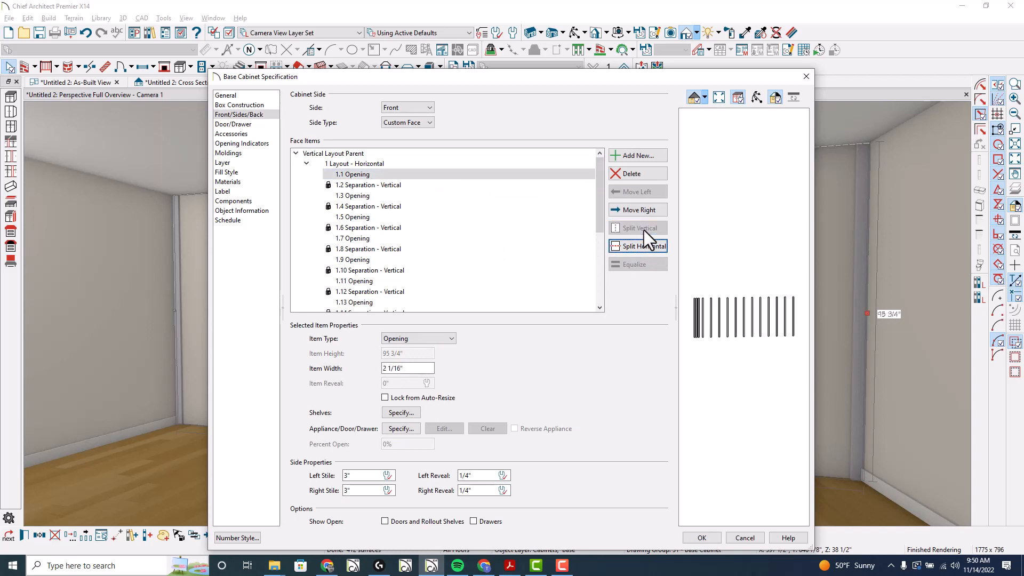
scroll(480, 232, down, 5)
click(465, 302)
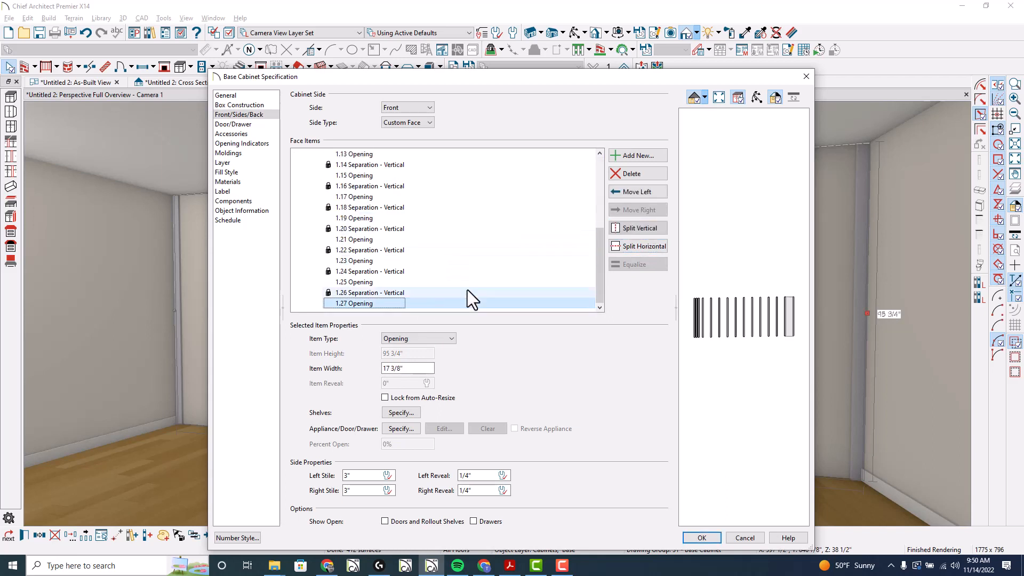
click(633, 229)
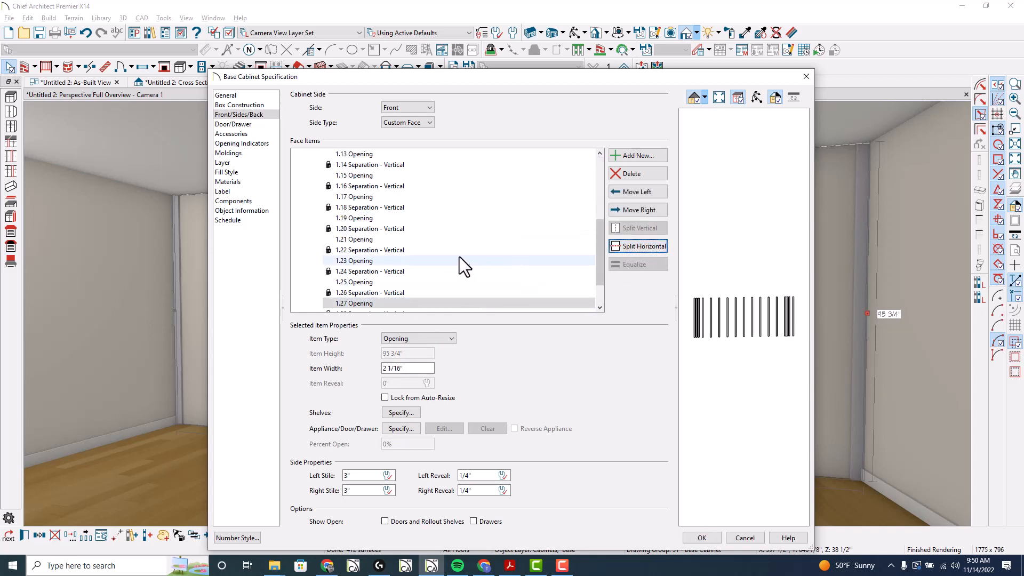
click(437, 218)
click(641, 234)
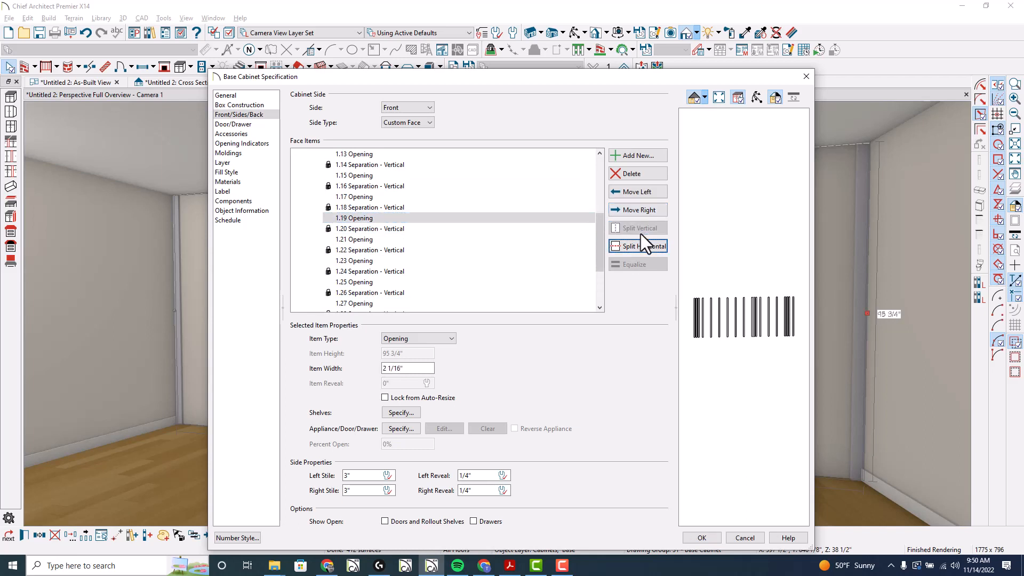
click(443, 164)
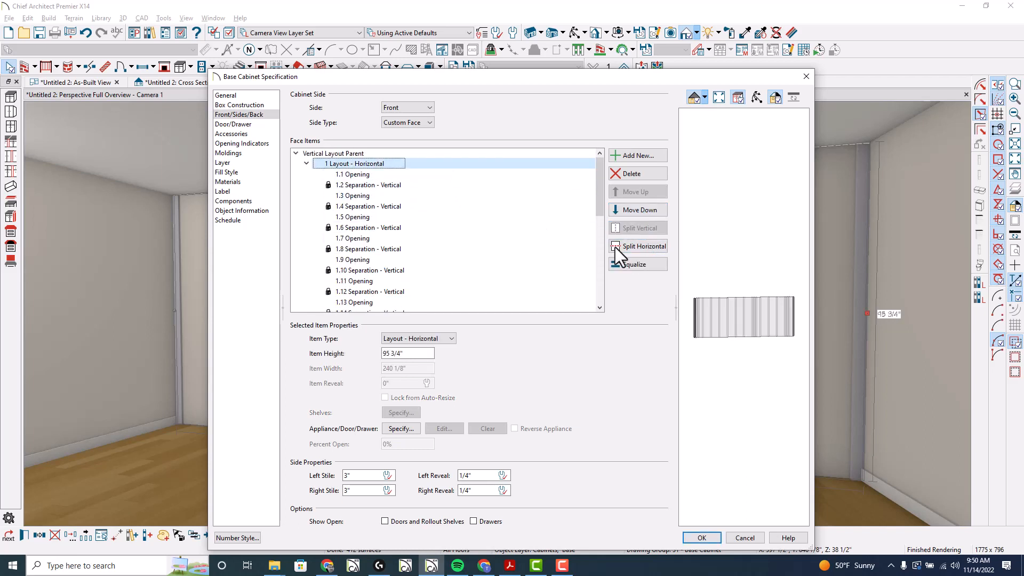
click(648, 264)
- Split openings 1.3, 1.13 and 1.19 vertically twice each, equalize the horizontal layout, and accept the cabinet specification
click(396, 195)
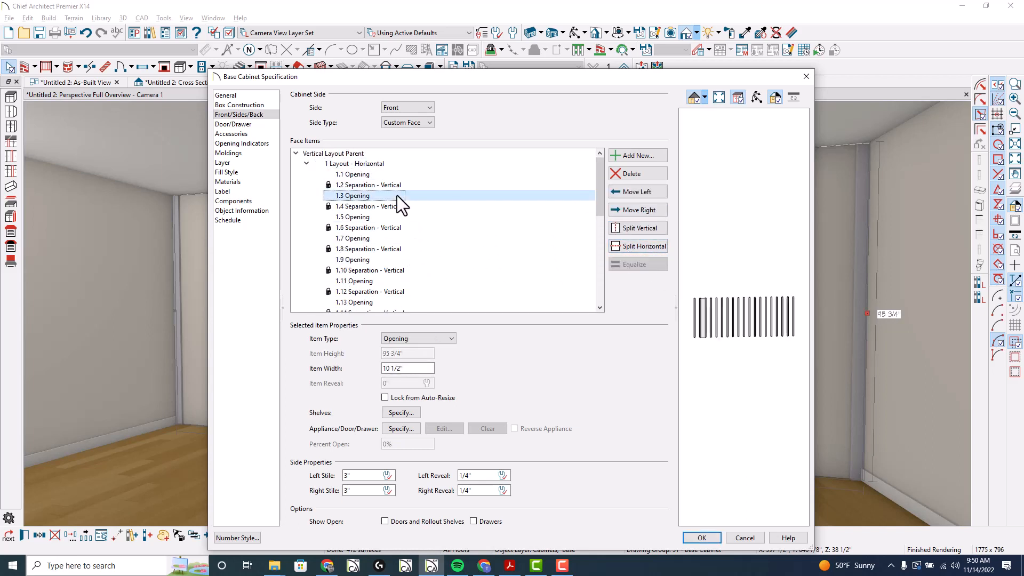
scroll(495, 254, down, 1)
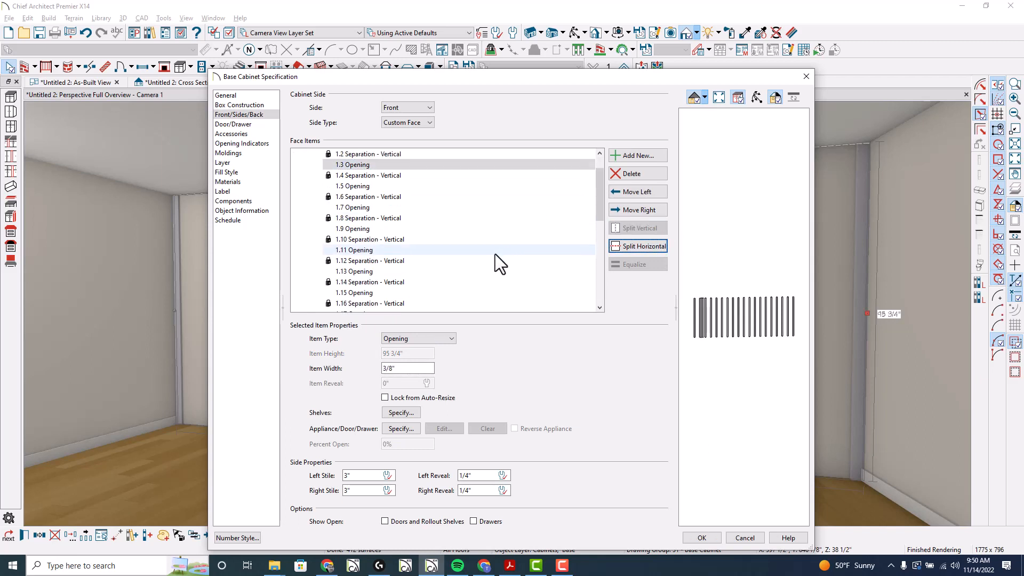
click(476, 272)
click(632, 228)
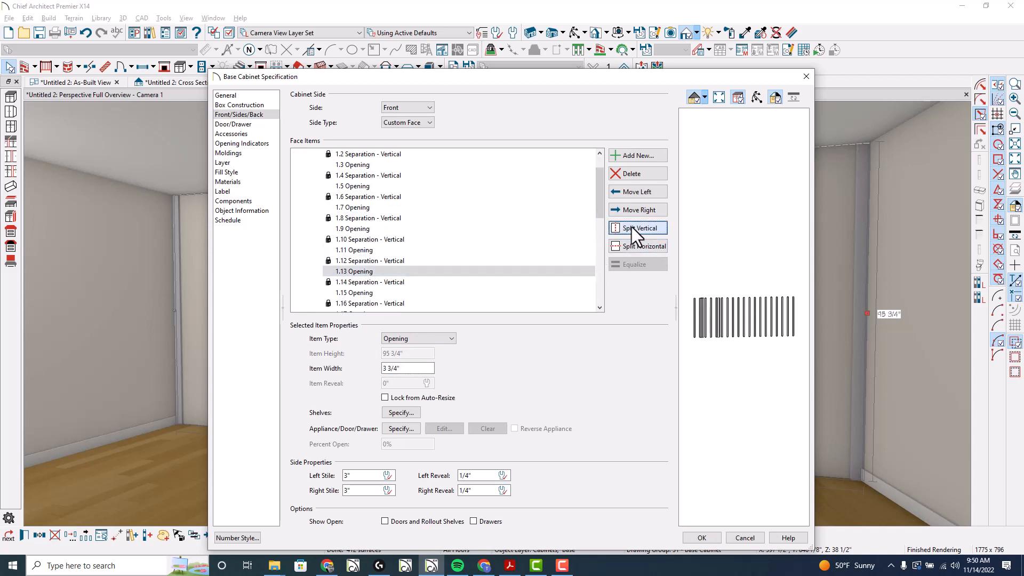
scroll(512, 275, down, 1)
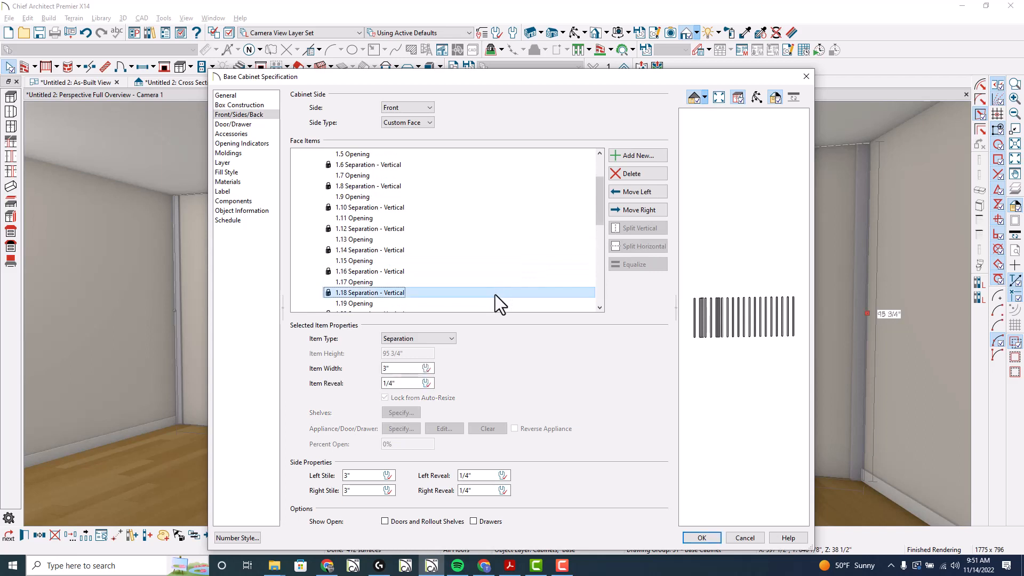
click(492, 303)
click(649, 230)
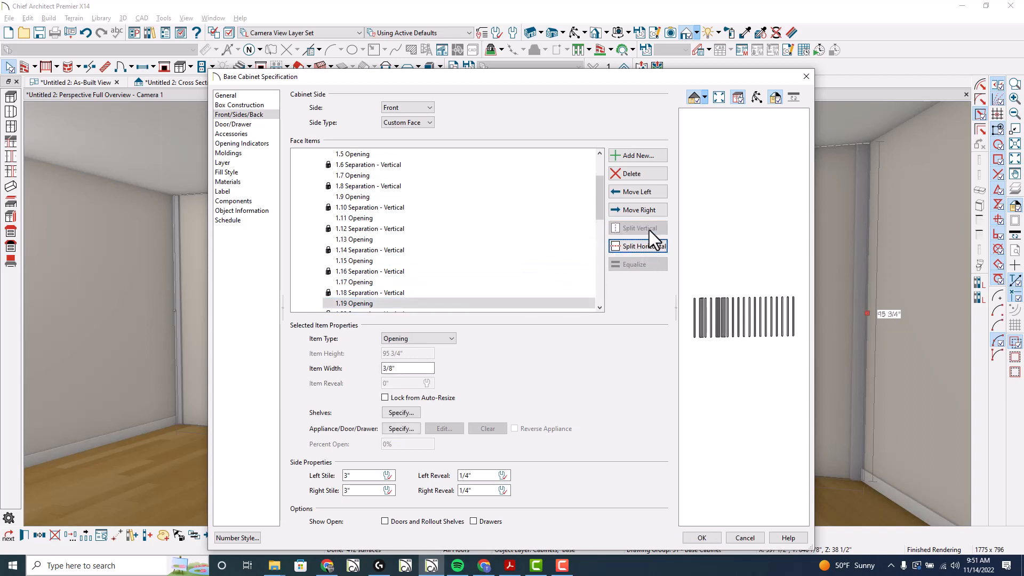
scroll(492, 238, up, 2)
click(436, 164)
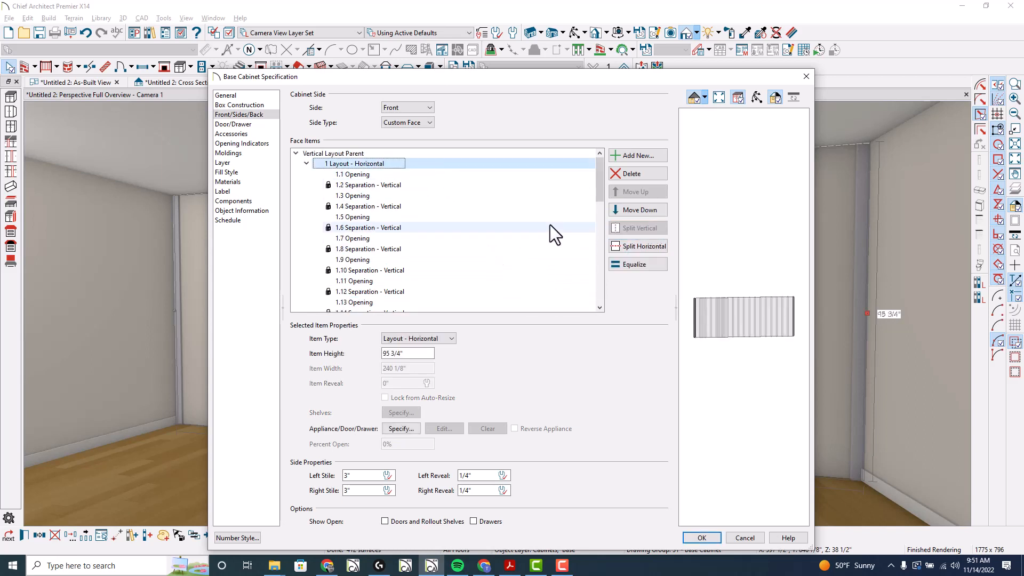
click(623, 266)
click(702, 537)
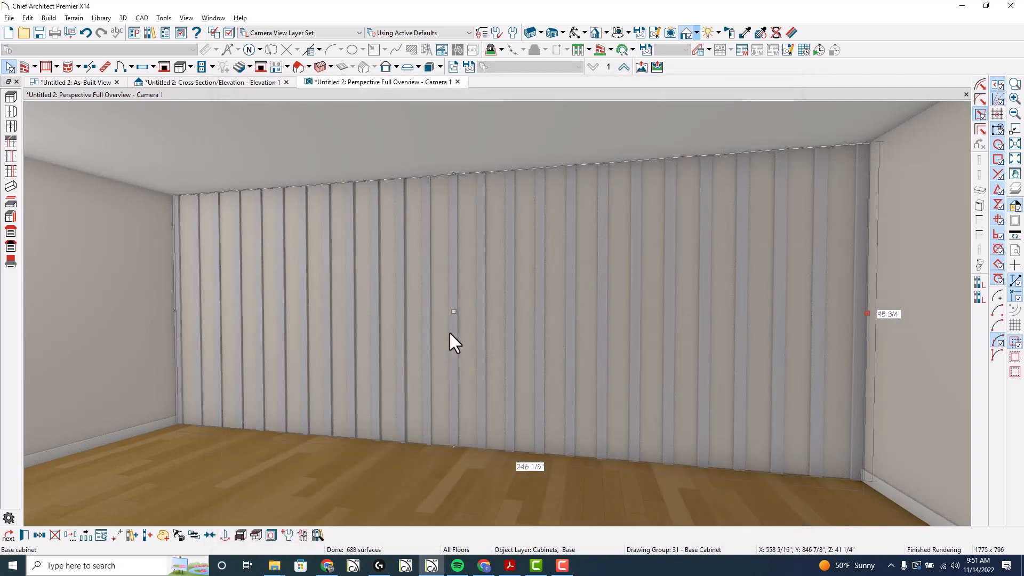
- Reduce the cabinet's framed box construction separation to 1 1/2" and accept the specification
double_click(449, 331)
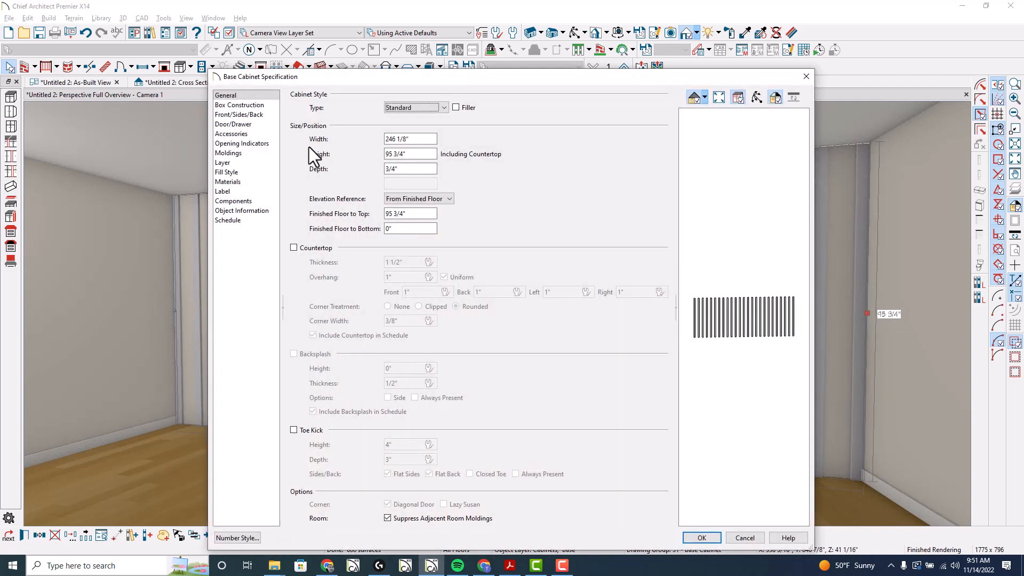
click(249, 107)
click(427, 126)
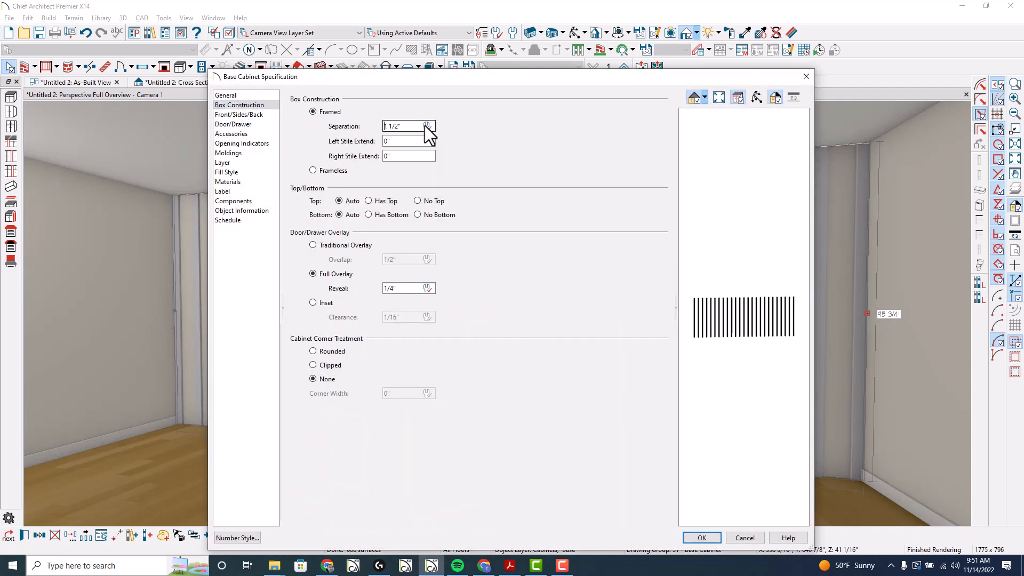
click(697, 538)
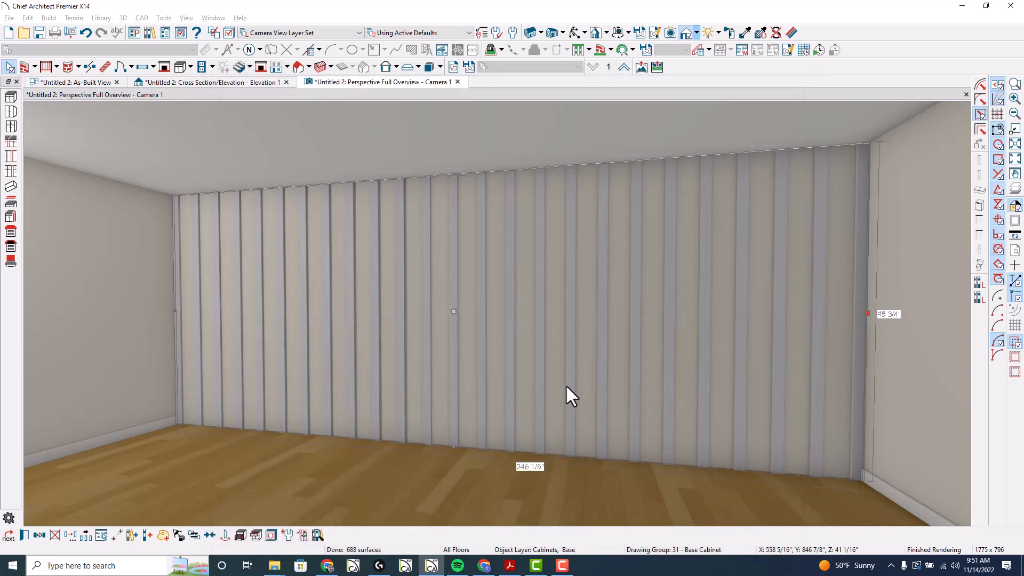
- Reopen the cabinet's front face layout and split the first opening and opening 1.49 vertically twice each
double_click(568, 382)
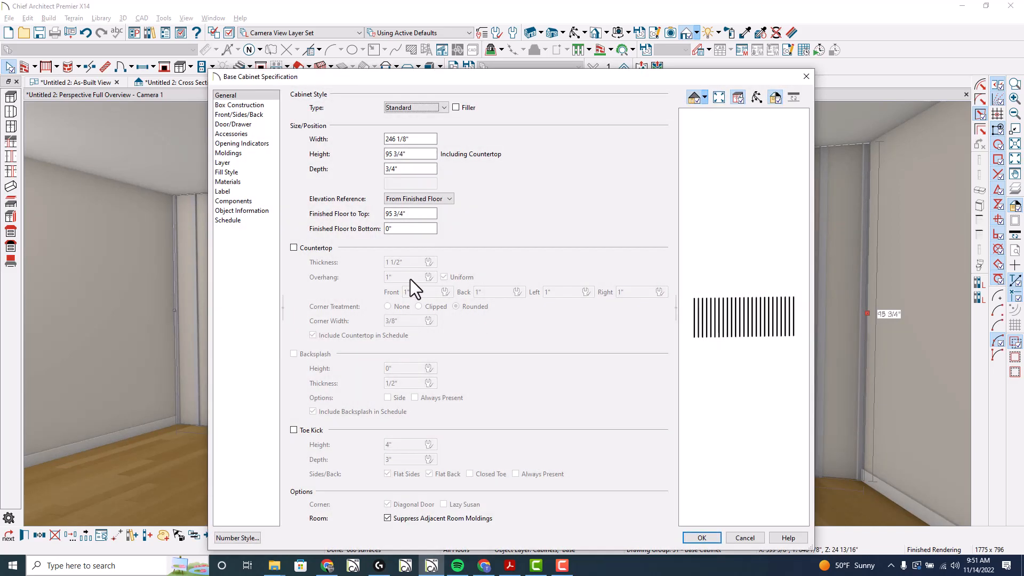
click(254, 115)
click(411, 174)
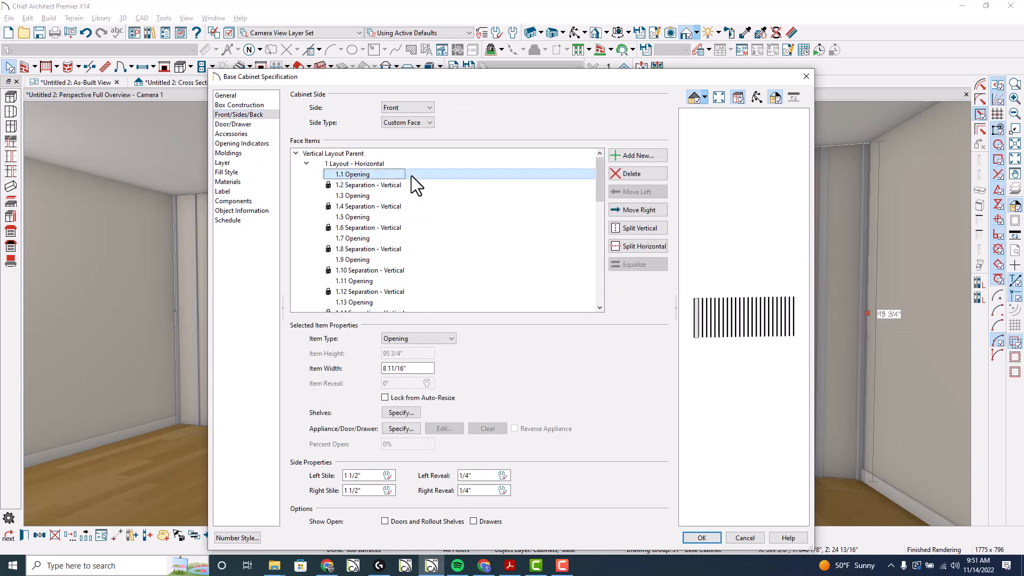
scroll(444, 261, down, 10)
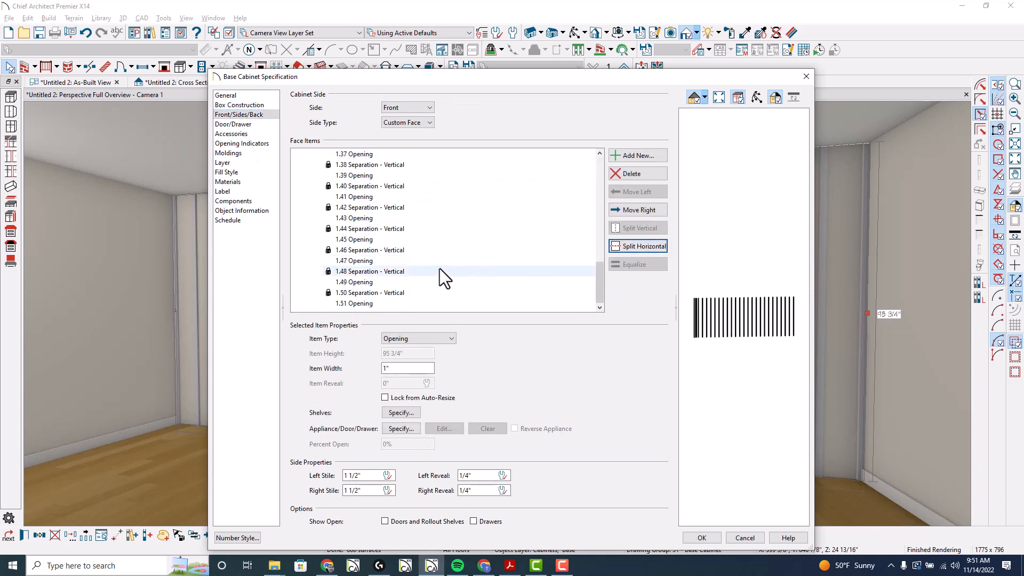
click(418, 282)
click(622, 245)
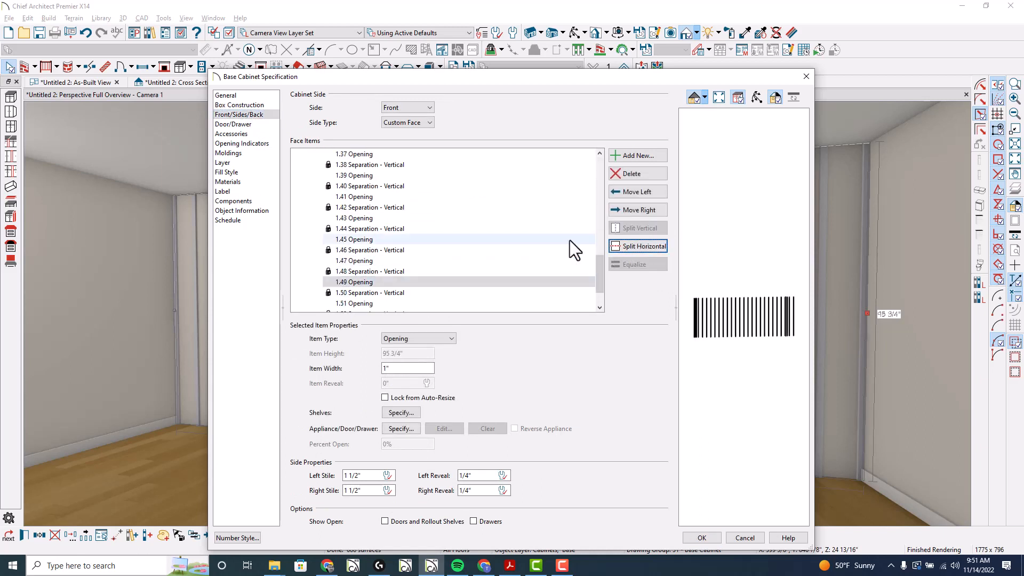
- Split opening 1.39 vertically twice, equalize the whole horizontal layout, accept the specification and deselect the cabinet
click(423, 178)
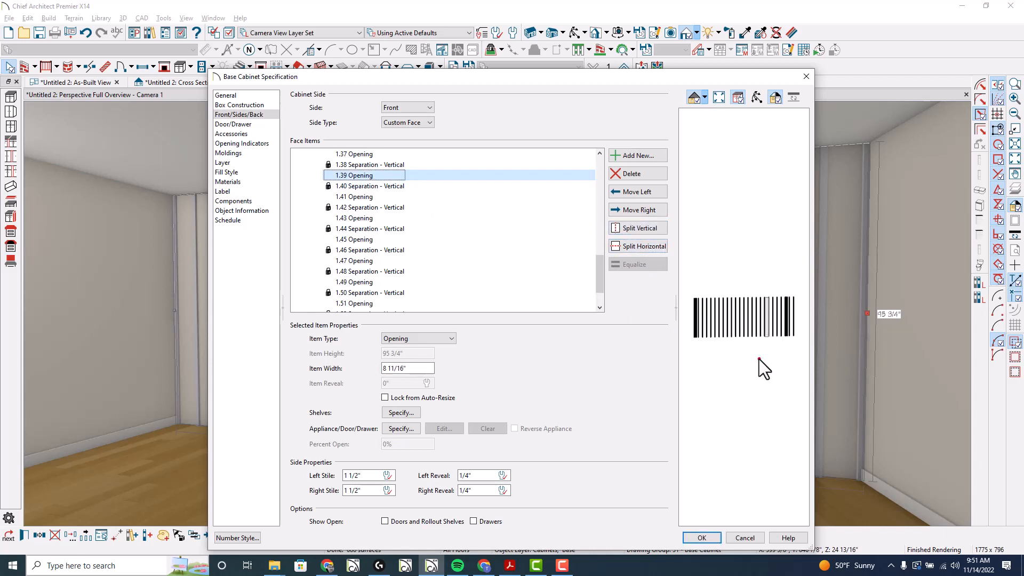
mouse_move(765, 342)
mouse_down()
mouse_move(777, 341)
mouse_move(782, 304)
mouse_move(763, 288)
mouse_move(756, 341)
mouse_move(767, 345)
mouse_up()
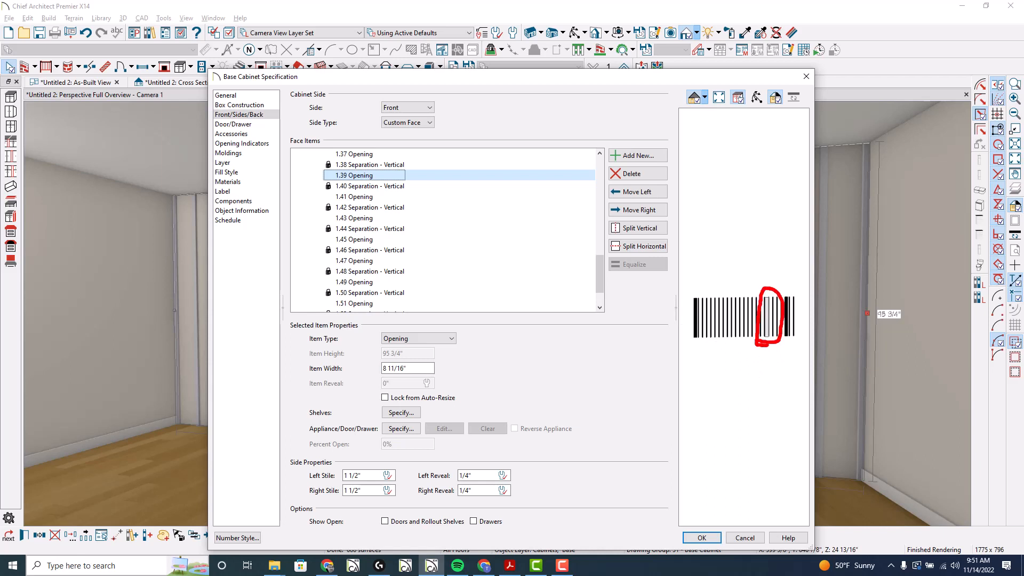
click(636, 227)
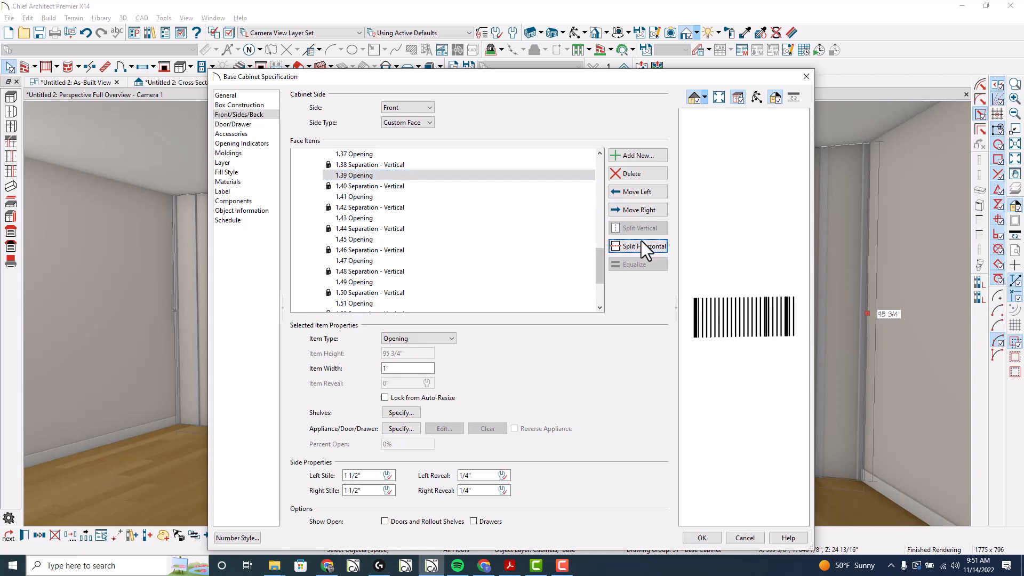
scroll(435, 245, down, 1)
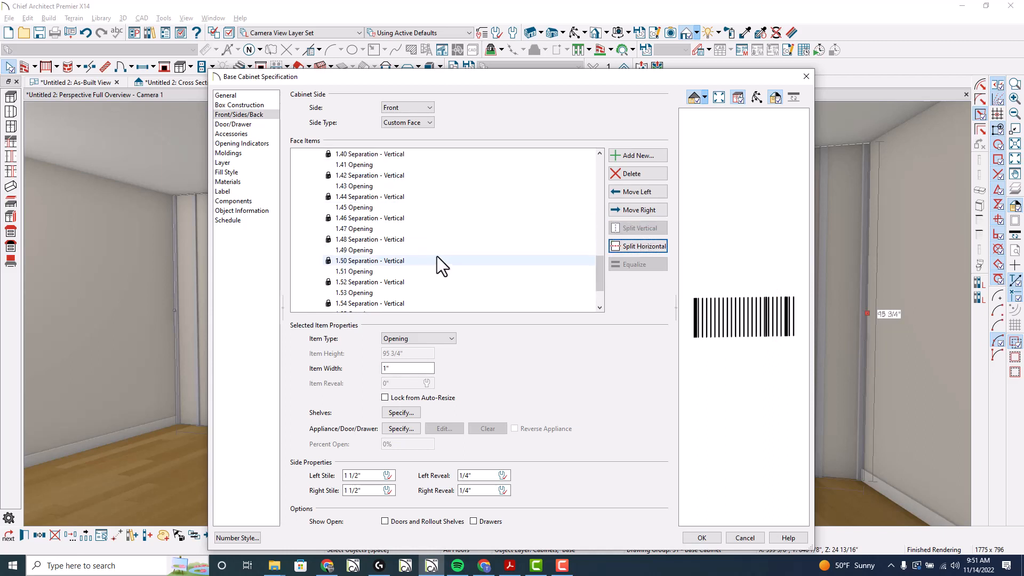
scroll(444, 185, up, 14)
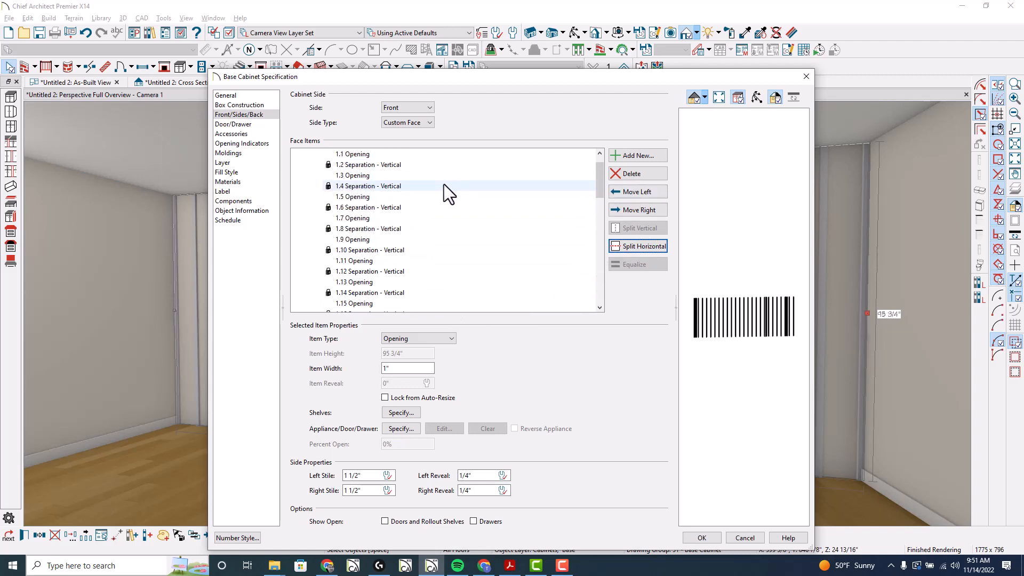
click(433, 163)
click(639, 265)
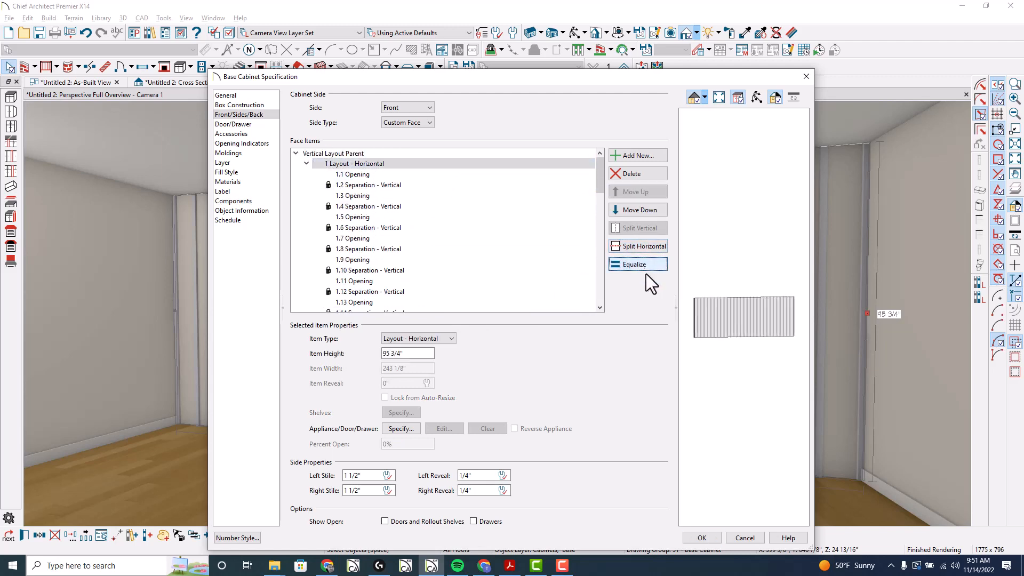
click(702, 538)
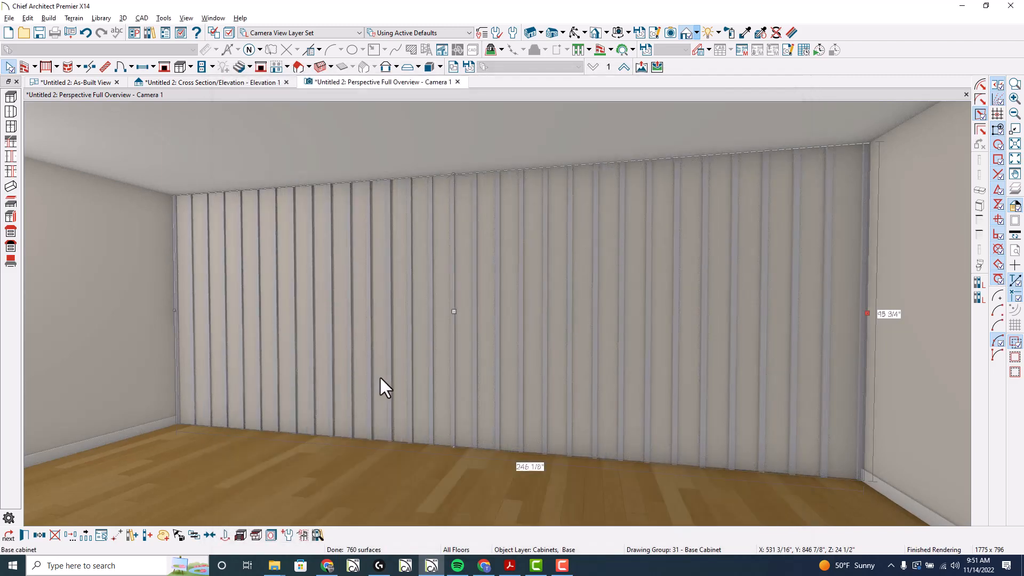
key(Escape)
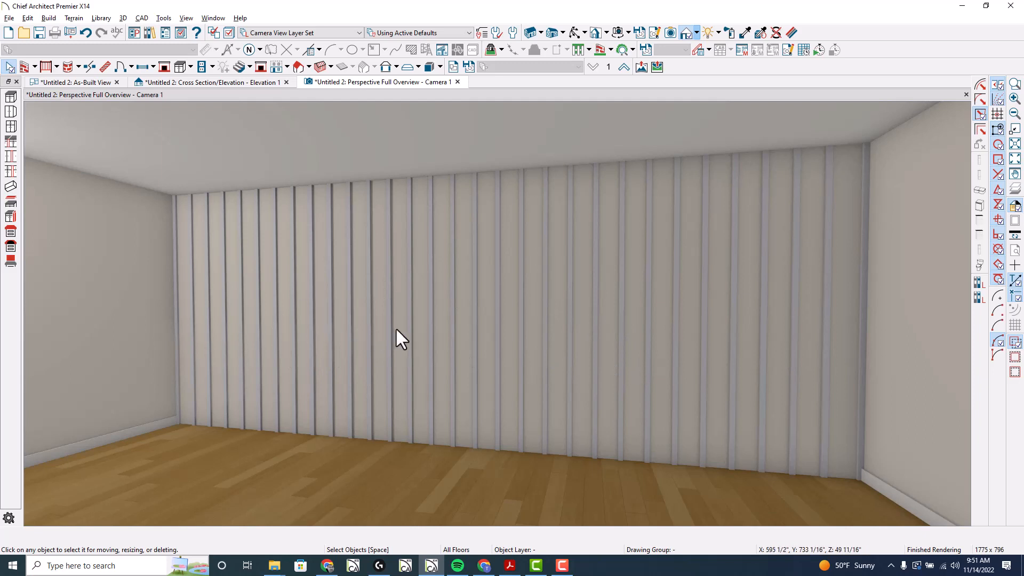
- In the wall elevation, set the NKBA manual dimension defaults to locate cabinet openings and dimension horizontally across all the slats
click(221, 82)
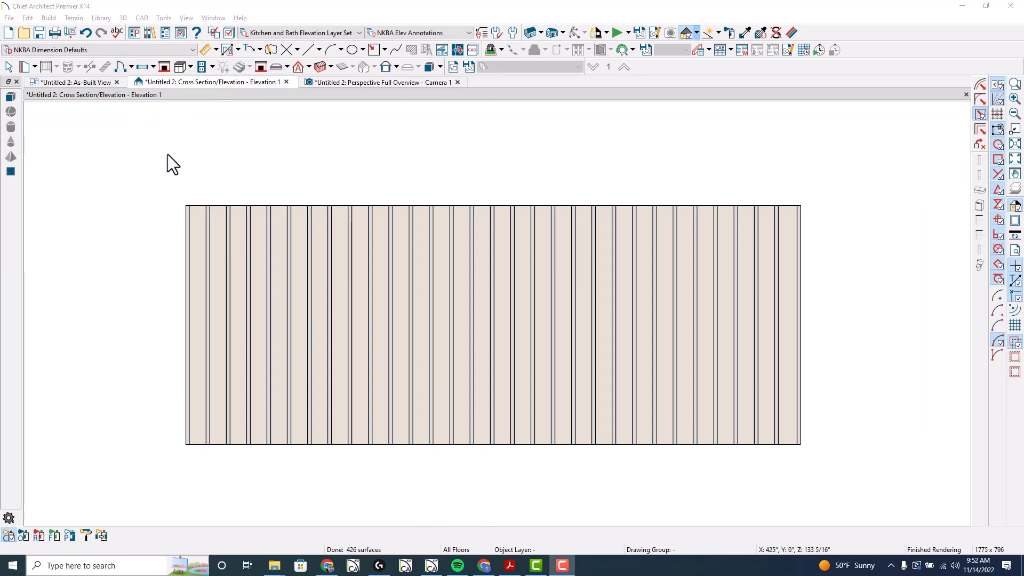
double_click(204, 51)
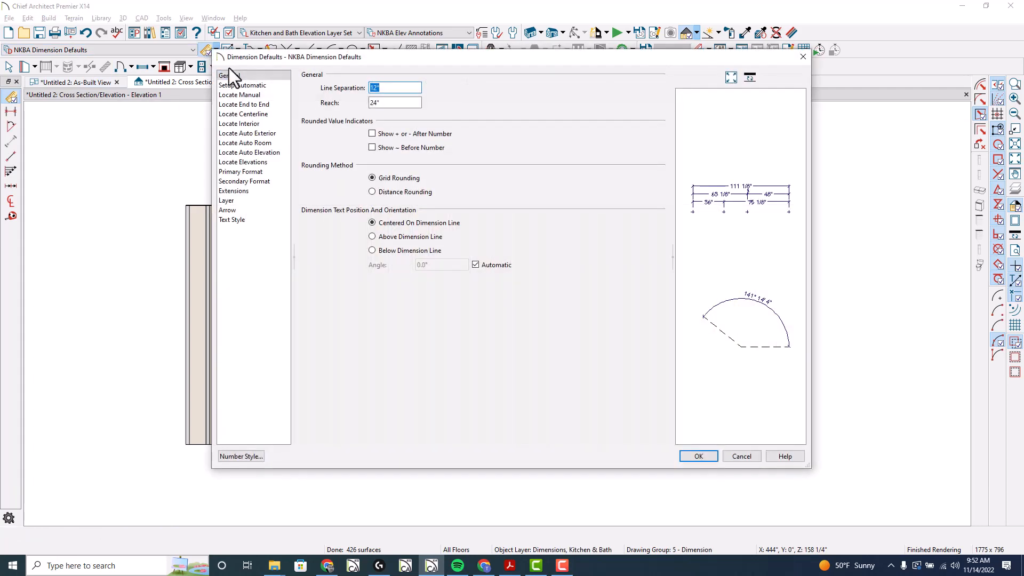
click(258, 96)
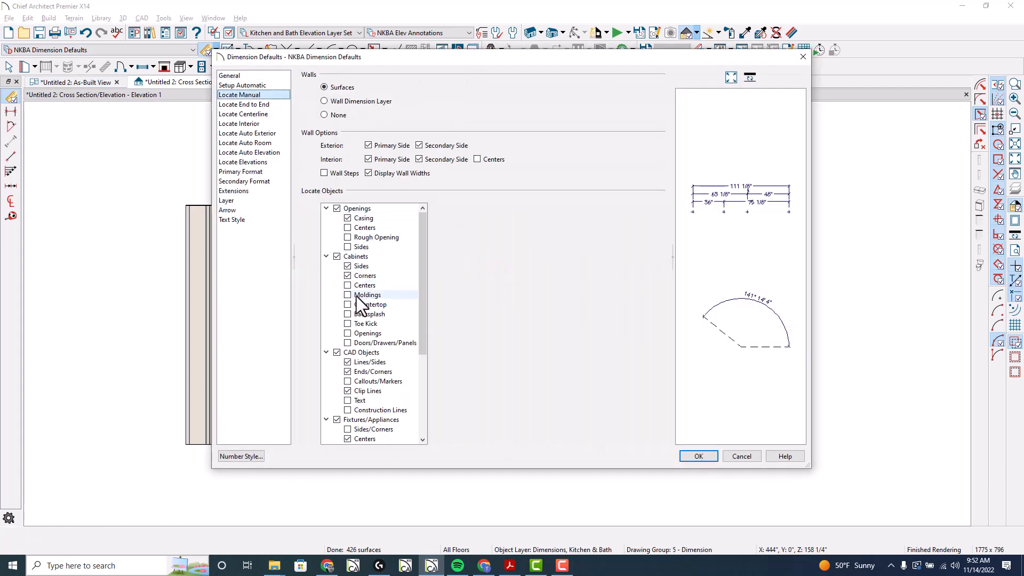
click(367, 333)
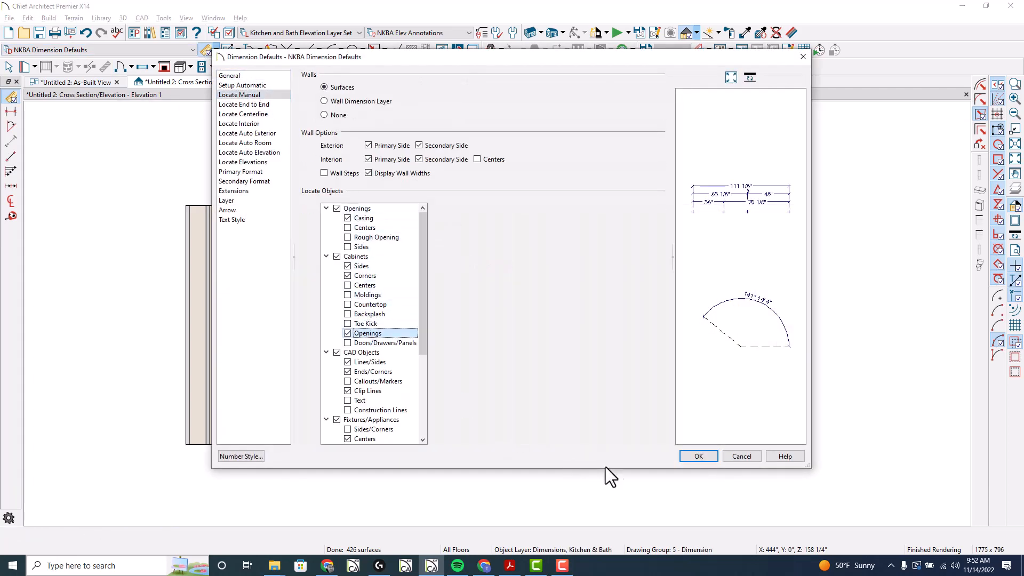
click(697, 457)
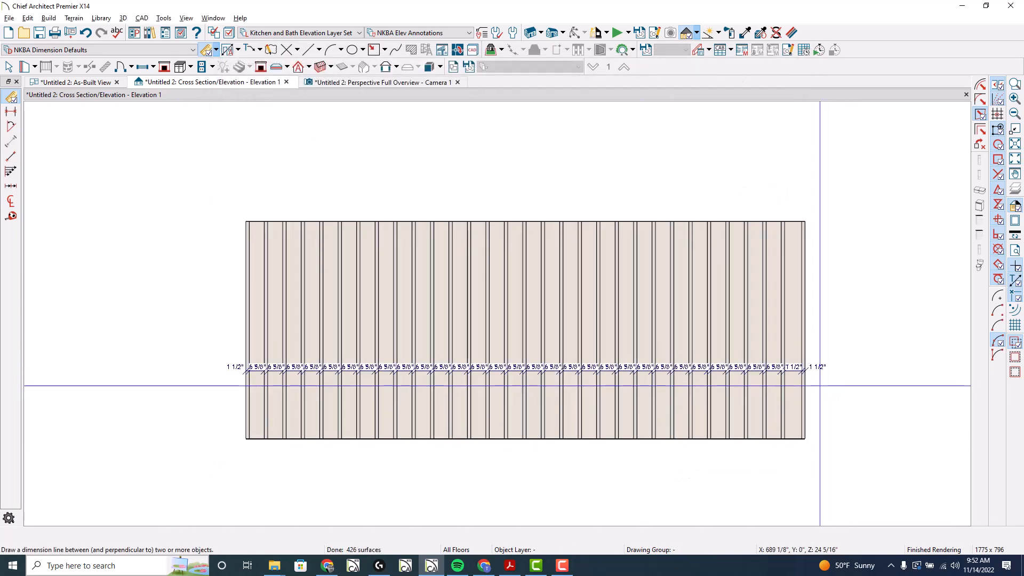
scroll(813, 392, up, 5)
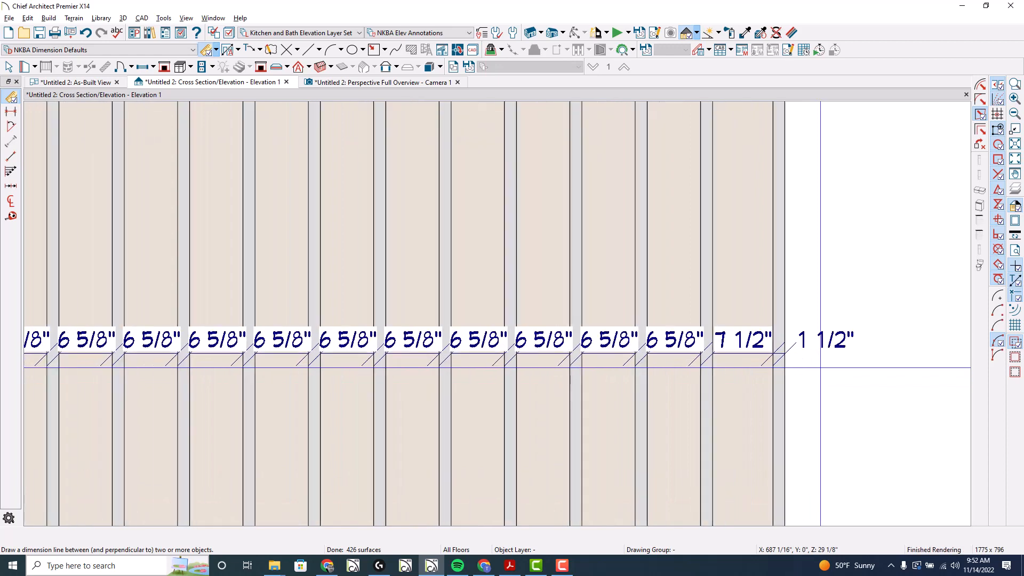
scroll(836, 357, down, 1)
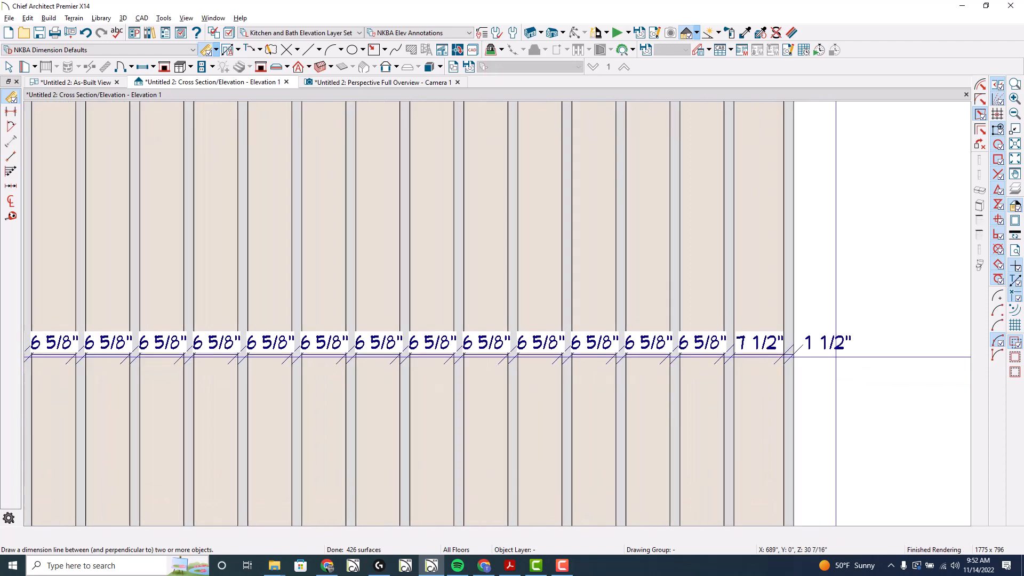
scroll(835, 357, down, 5)
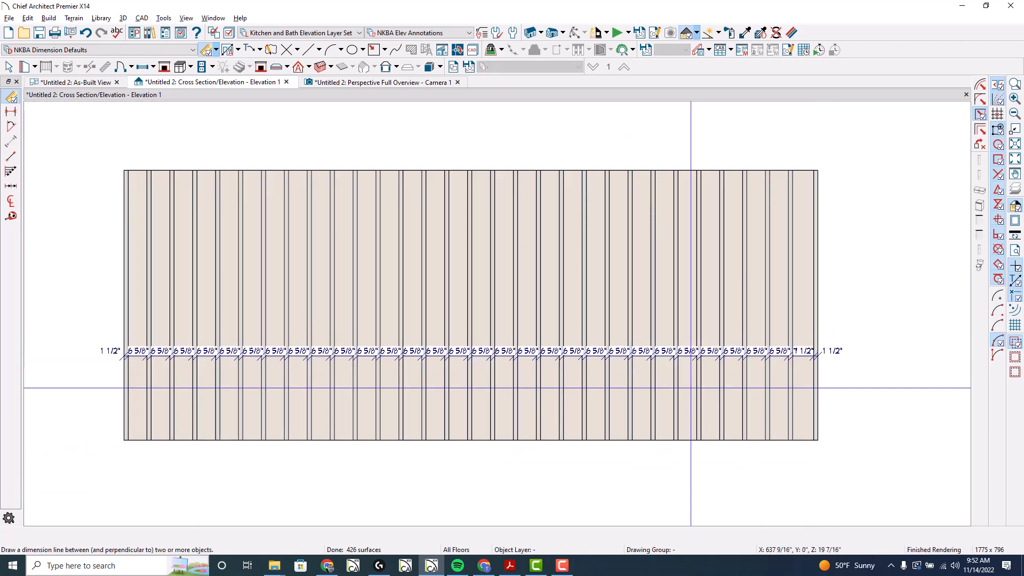
- Inspect the horizontal slat spacing dimensions at both ends of the wall elevation
scroll(249, 368, up, 3)
scroll(157, 366, down, 1)
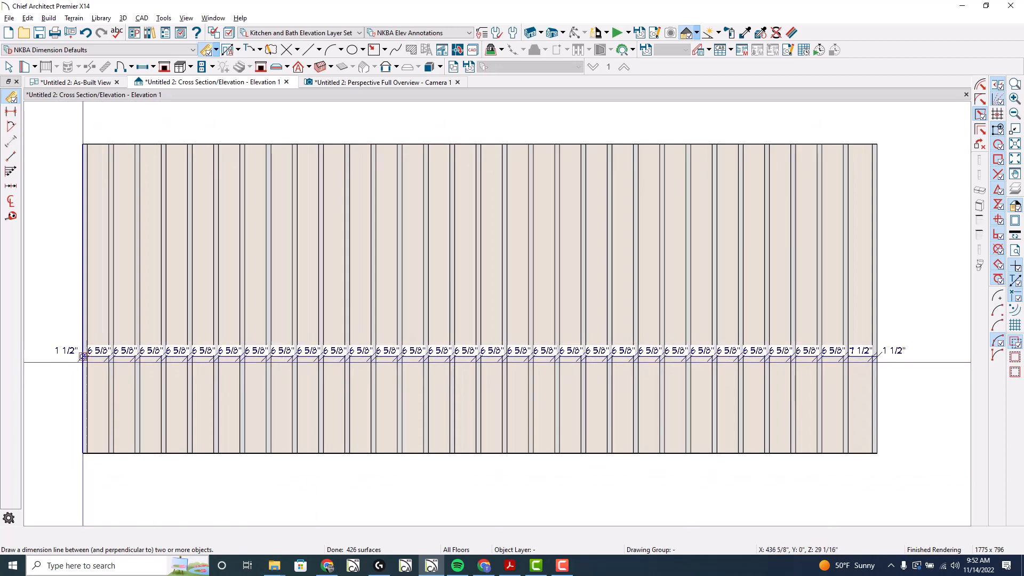
scroll(82, 356, up, 3)
scroll(116, 347, down, 4)
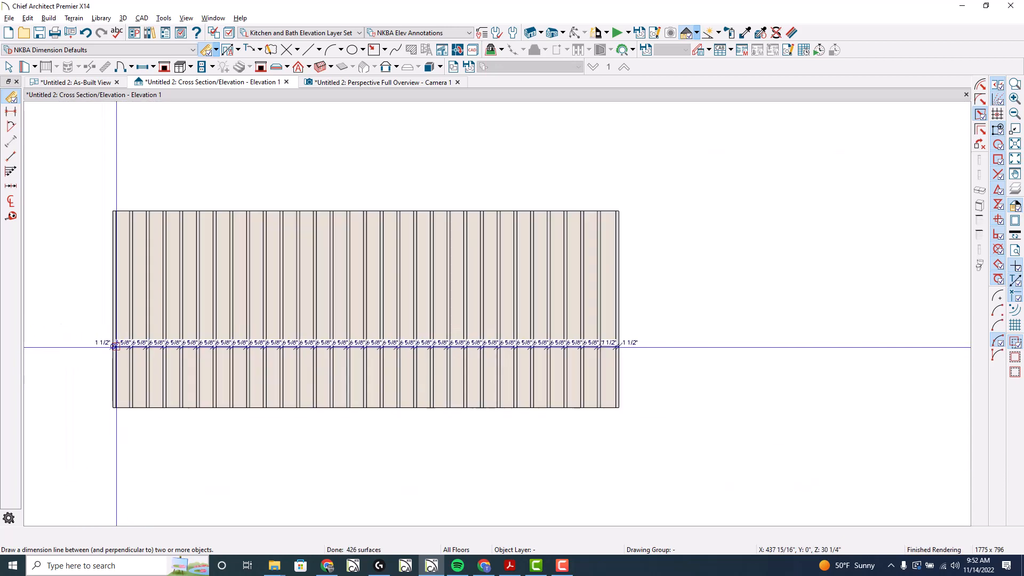
scroll(725, 356, up, 3)
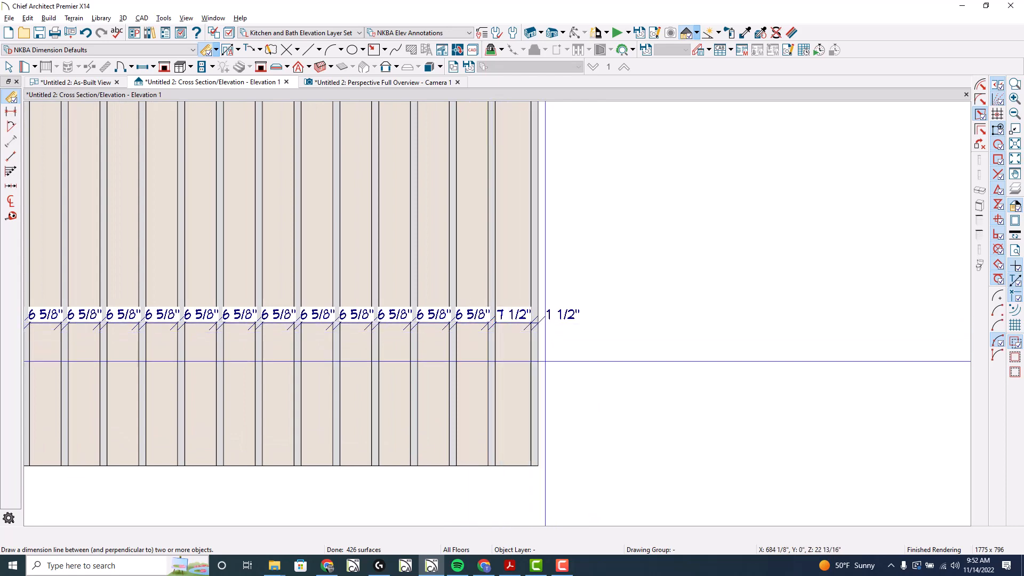
scroll(545, 361, down, 5)
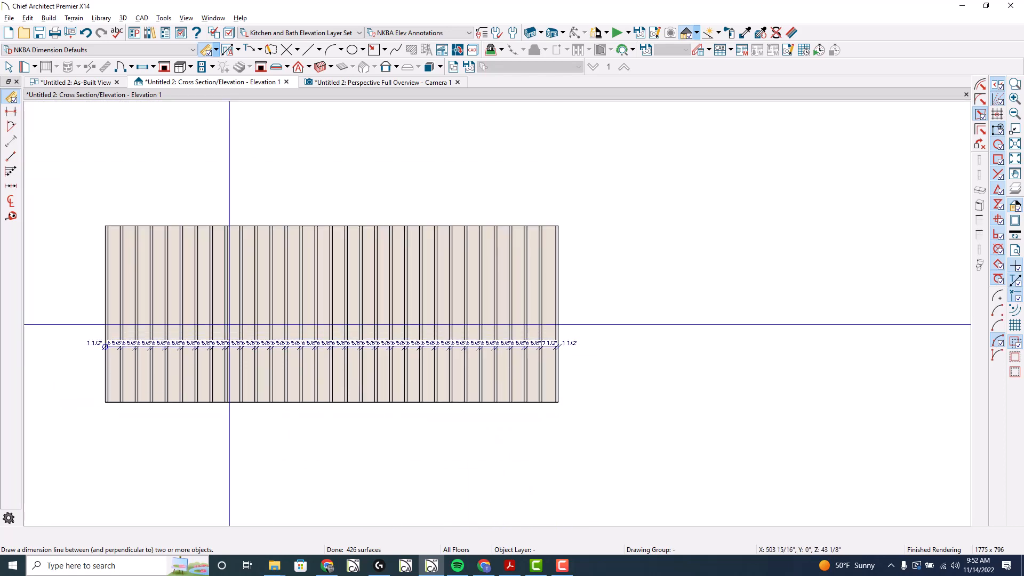
- In the perspective camera view, open the slat wall cabinet's specification at its box construction settings
click(353, 81)
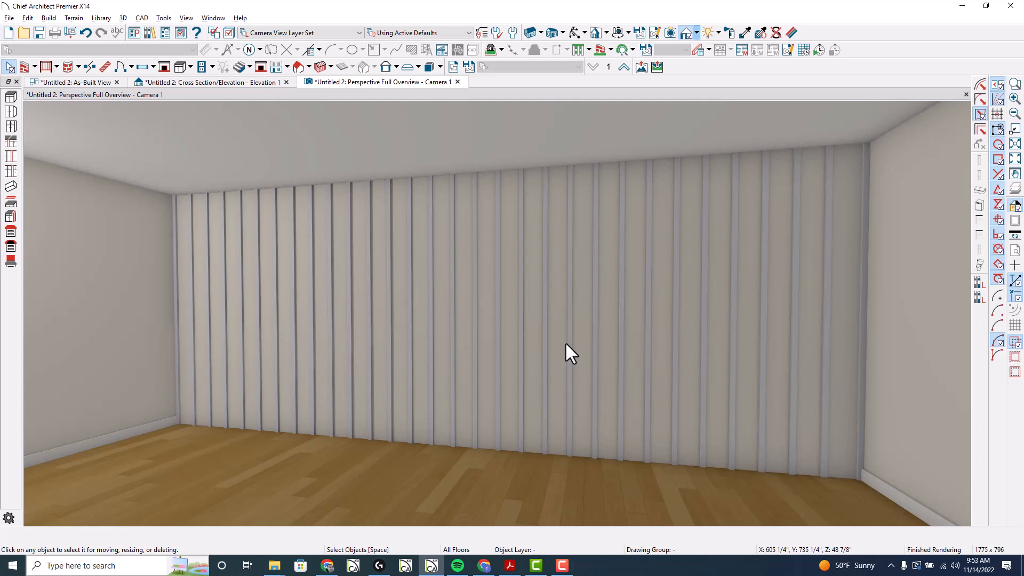
click(521, 337)
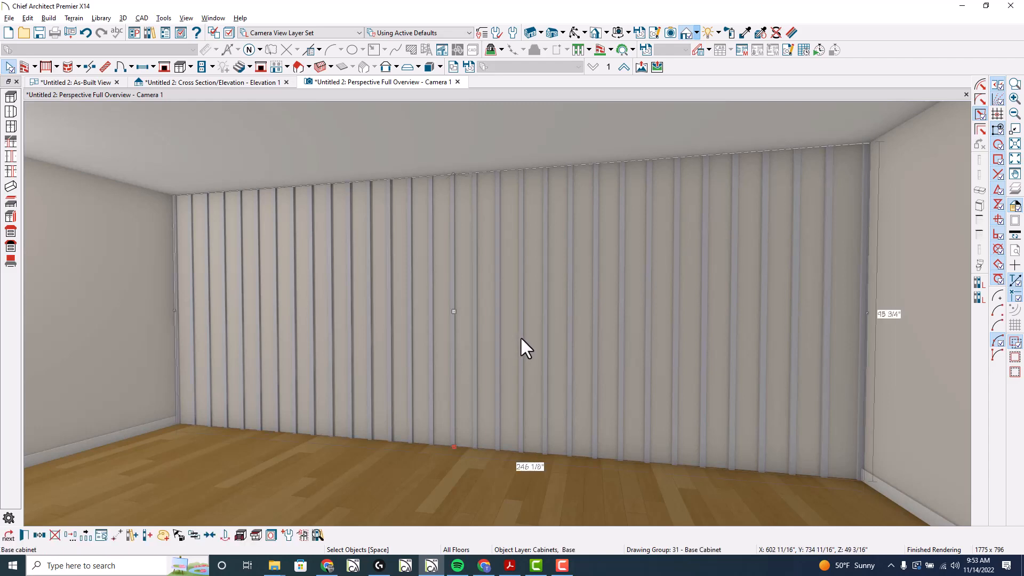
double_click(520, 337)
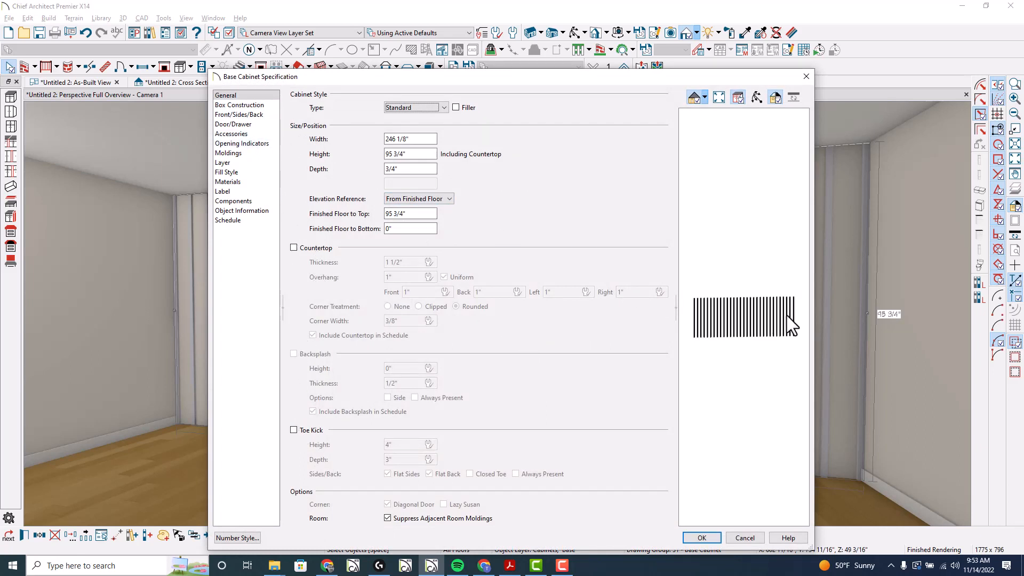
click(261, 105)
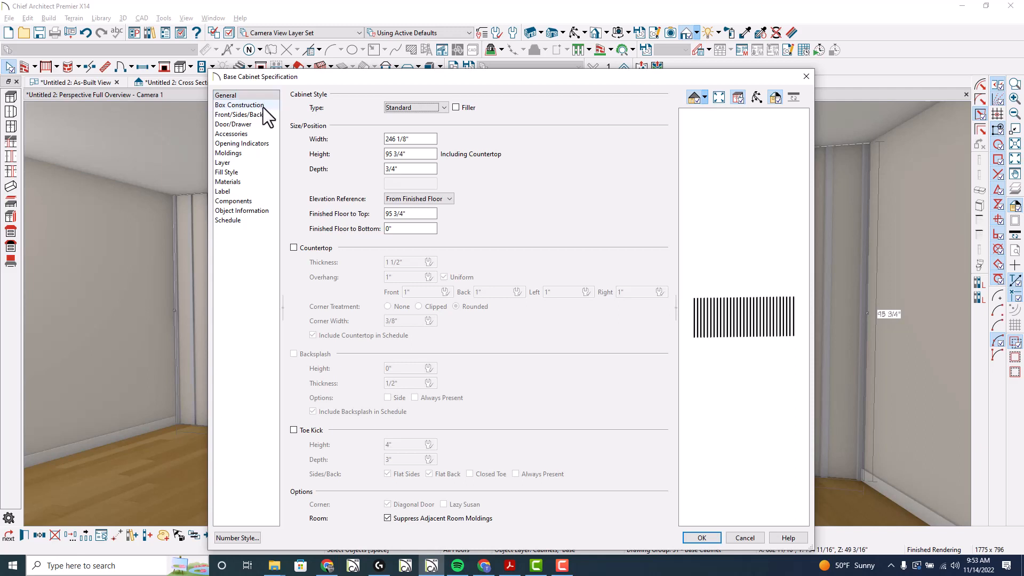